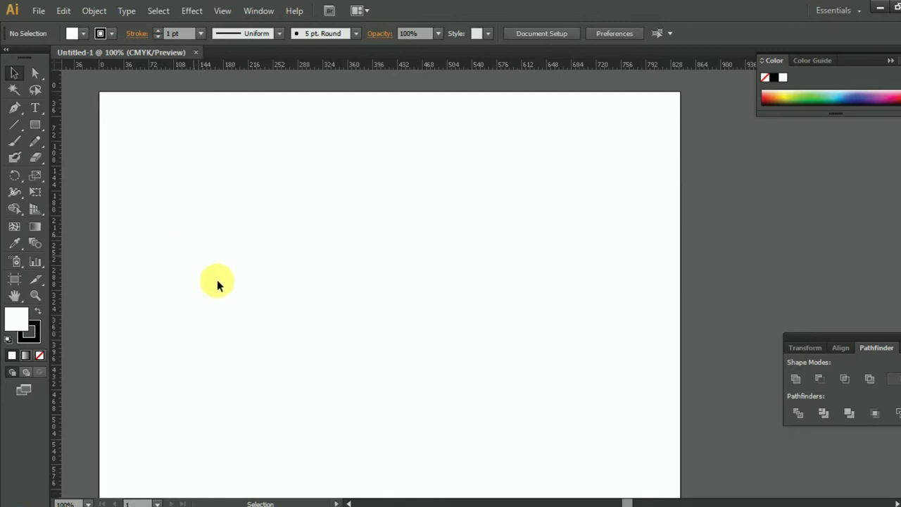
Step: Type a letter B in Copperplate Gothic Bold at 300 pt on the artboard
click(35, 107)
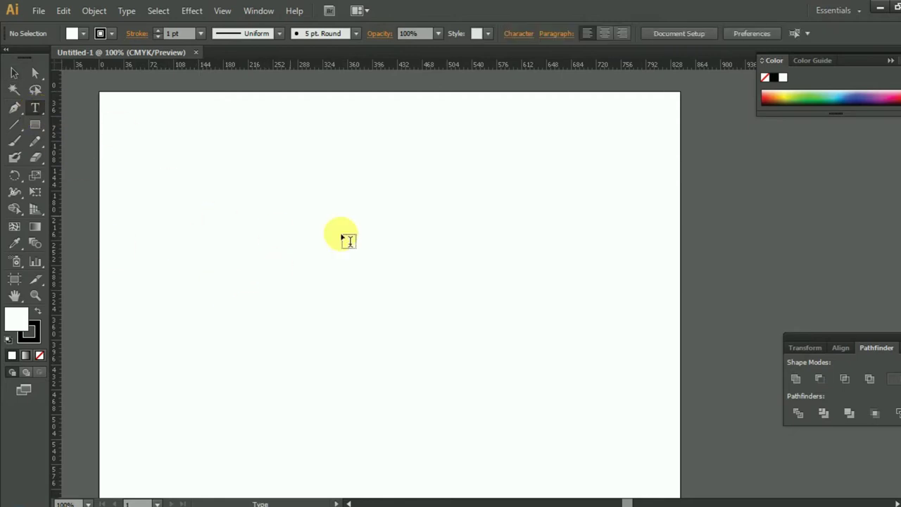
click(276, 221)
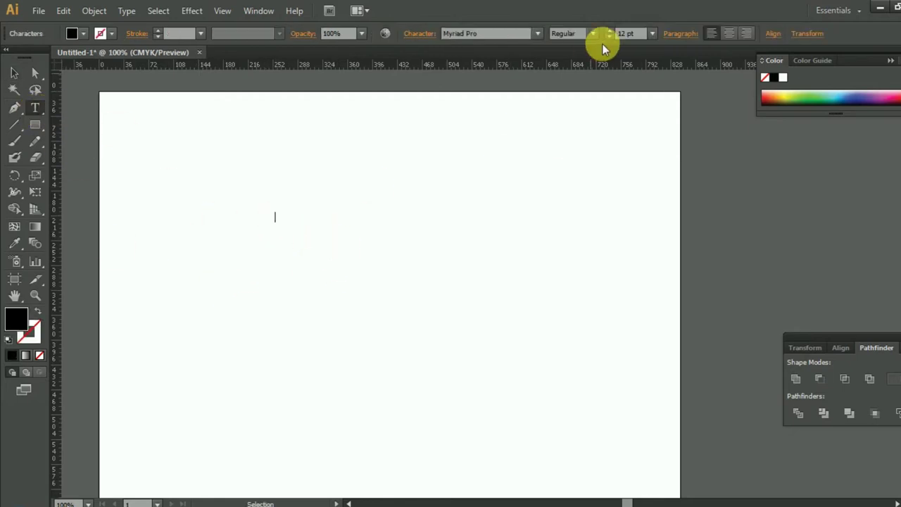
click(485, 35)
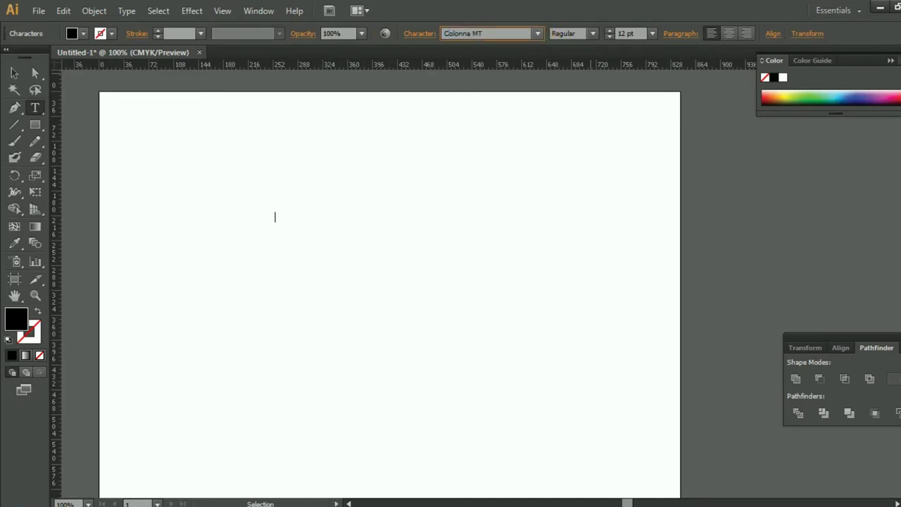
click(627, 34)
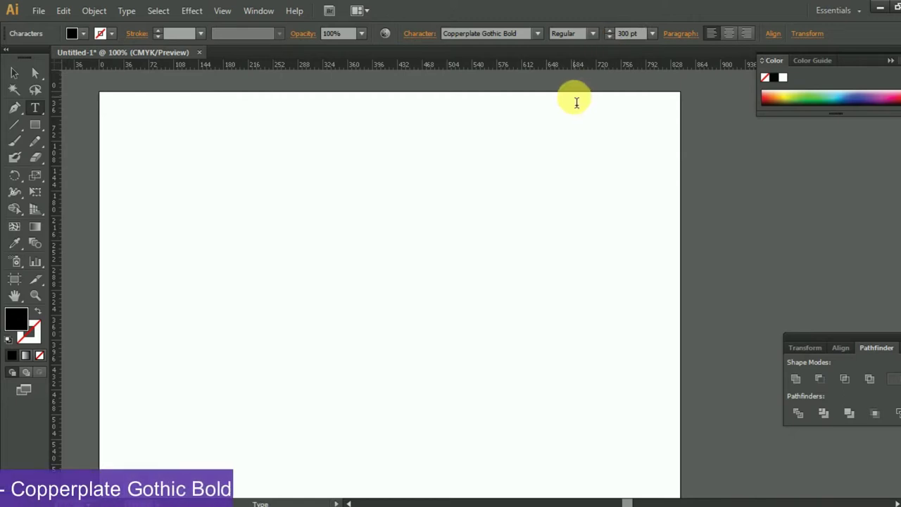
text(B)
click(14, 73)
Step: Reposition the B and convert it to outlines
mouse_move(335, 218)
mouse_down()
mouse_move(350, 296)
mouse_move(358, 266)
mouse_up()
scroll(352, 303, down, 1)
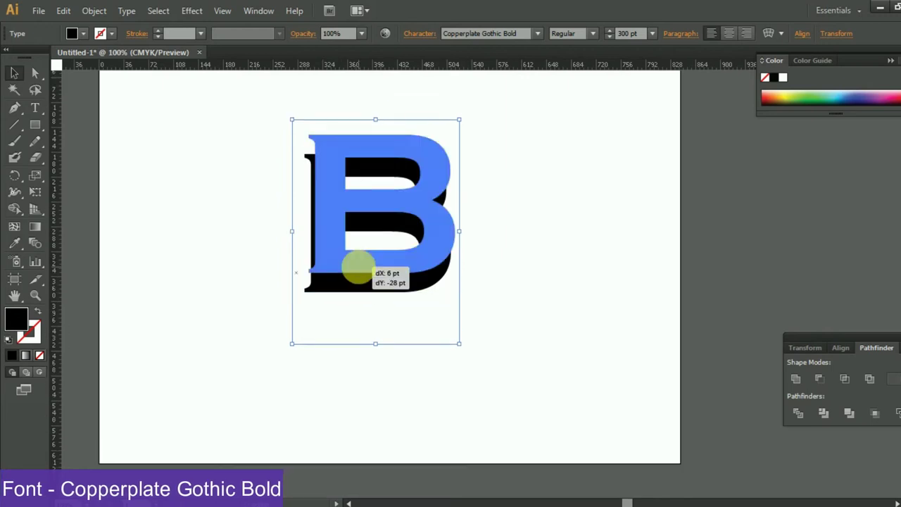
key(ctrl+plus)
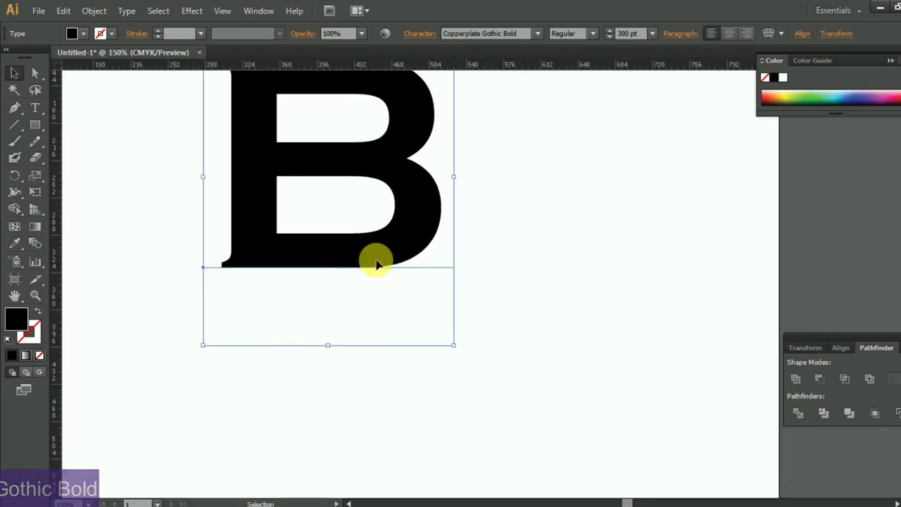
scroll(395, 273, up, 2)
right_click(419, 272)
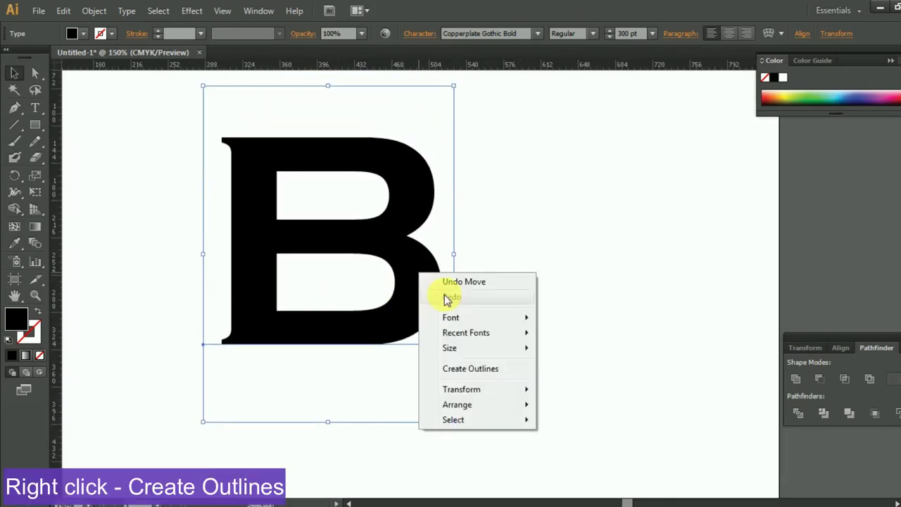
click(470, 368)
click(568, 306)
Step: Draw a tall thin rectangle with a black stroke and white fill beside the B
click(35, 124)
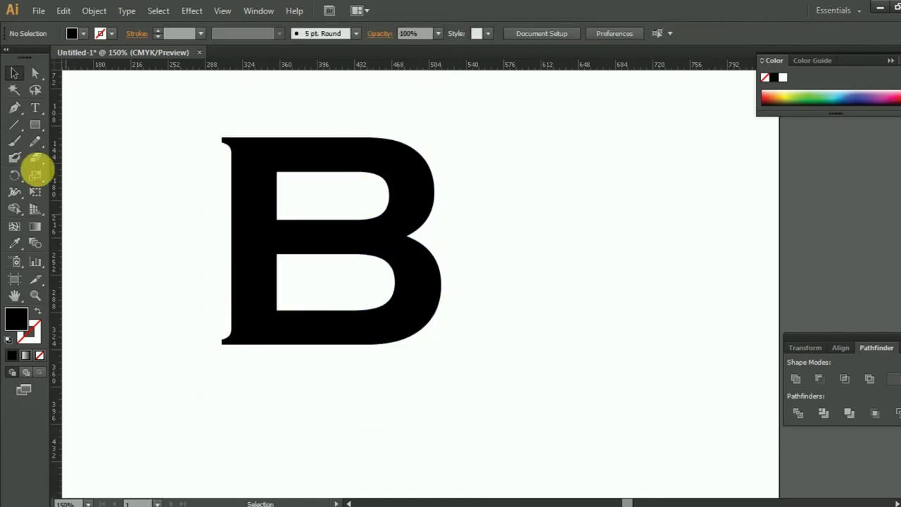
drag(548, 144, 559, 421)
click(101, 33)
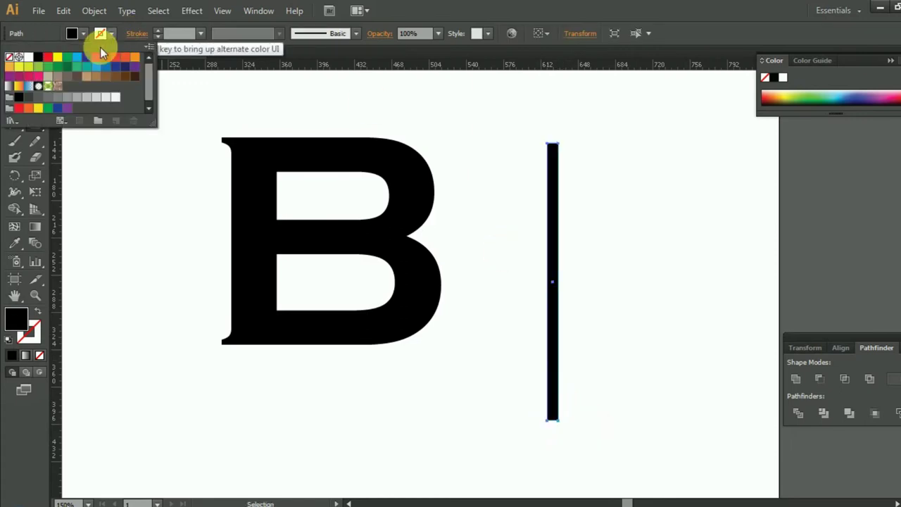
click(38, 57)
click(84, 34)
click(80, 32)
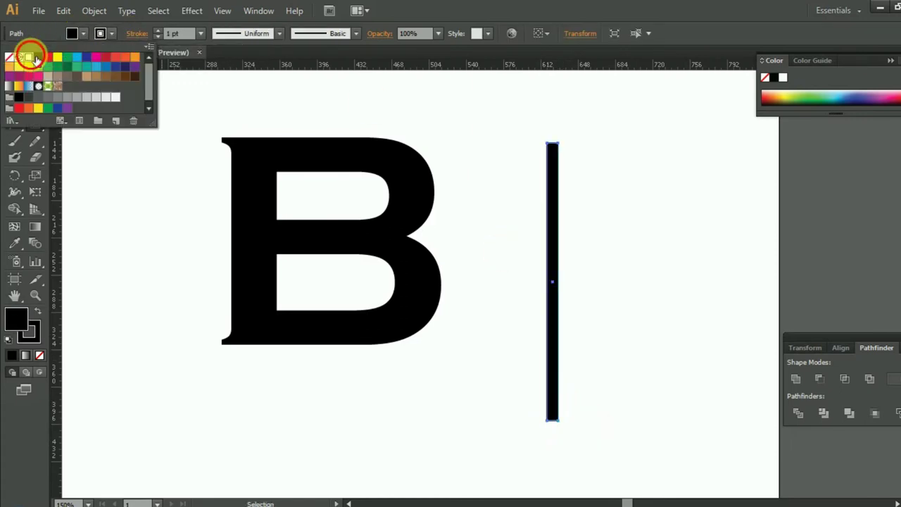
click(38, 57)
key(Escape)
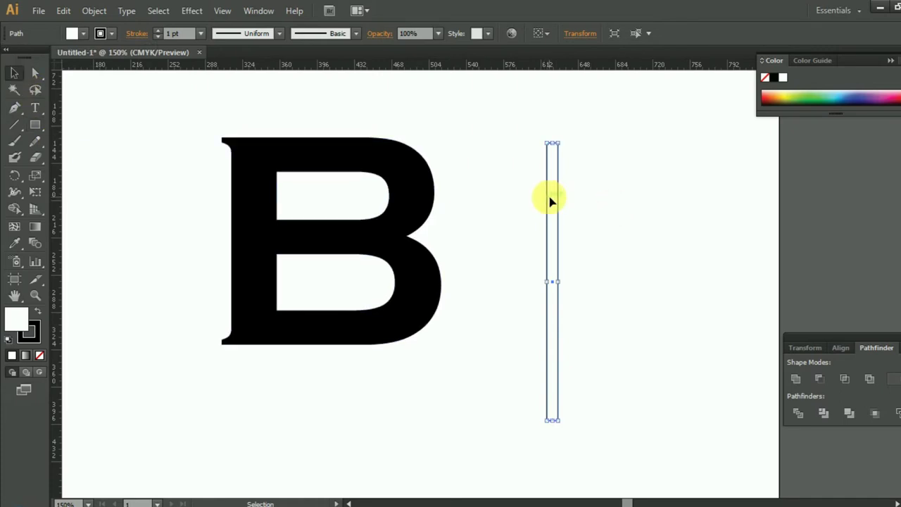
Step: Rotate the white bar to a steep diagonal and position it across the B
drag(554, 221, 372, 199)
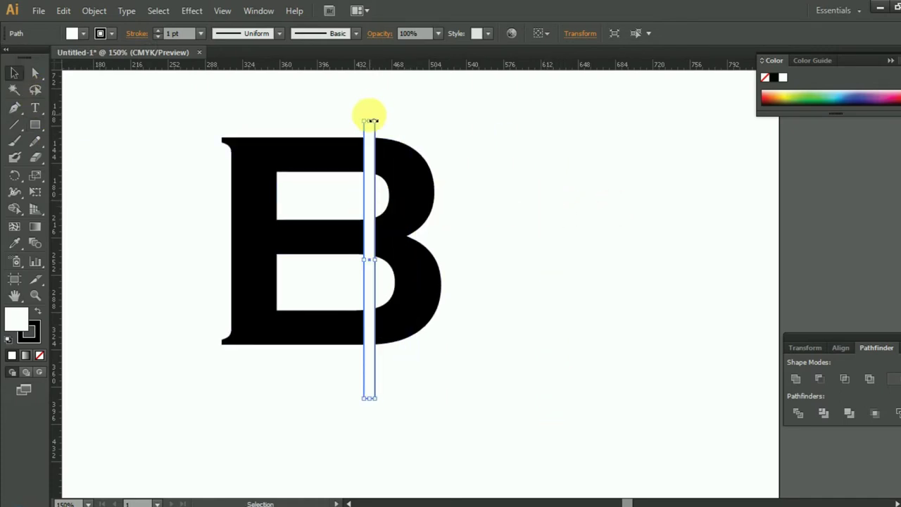
drag(364, 114, 293, 148)
drag(357, 245, 289, 218)
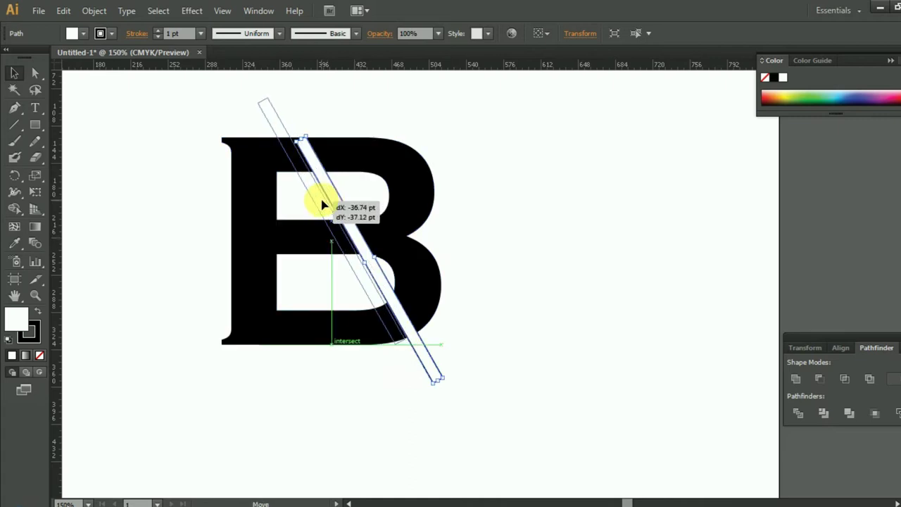
drag(289, 218, 322, 207)
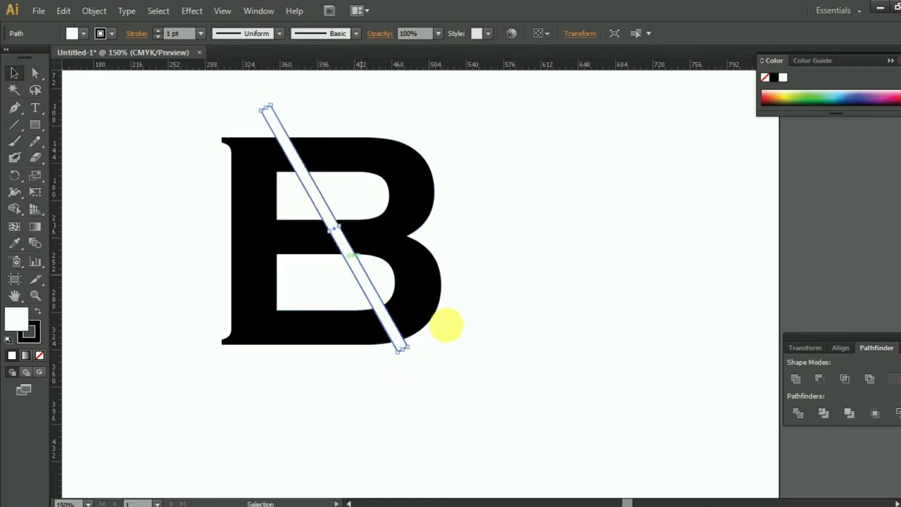
shift+click(360, 154)
drag(280, 104, 262, 103)
key(shift+Right)
key(Right)
key(Right)
key(Right)
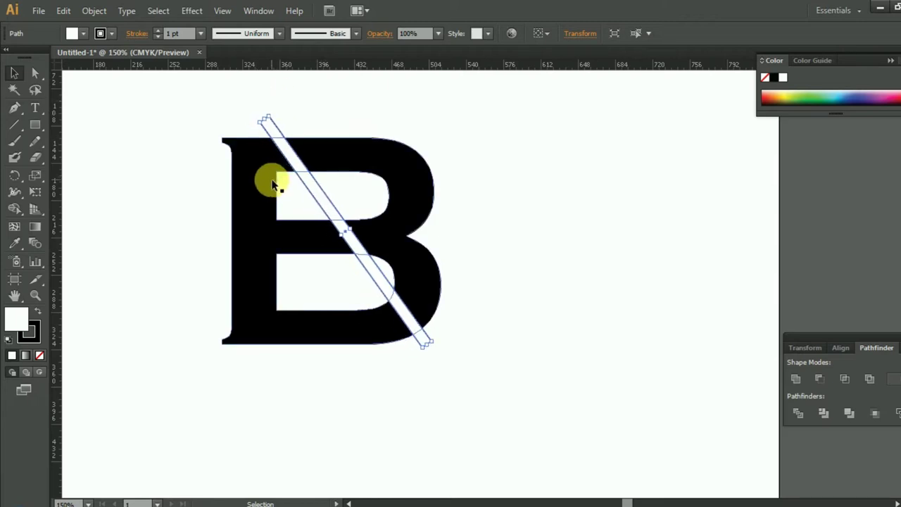
shift+click(273, 185)
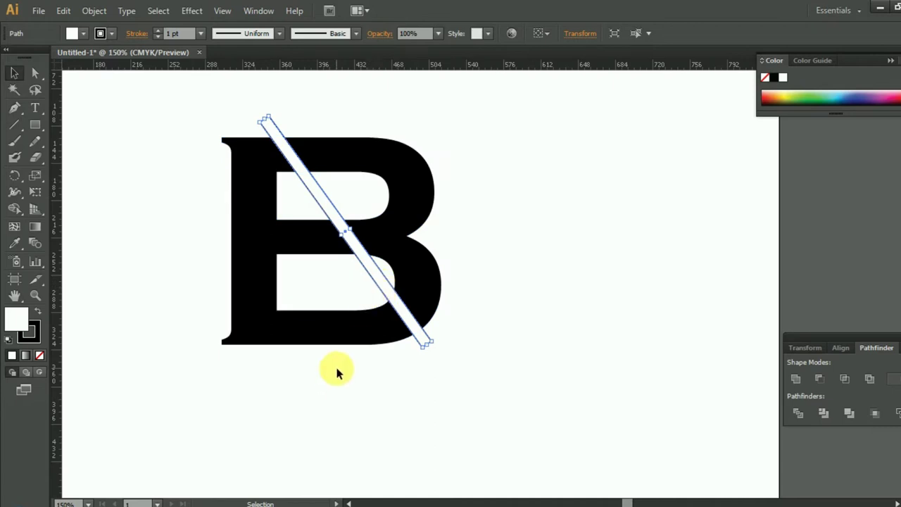
shift+click(257, 215)
key(ctrl+plus)
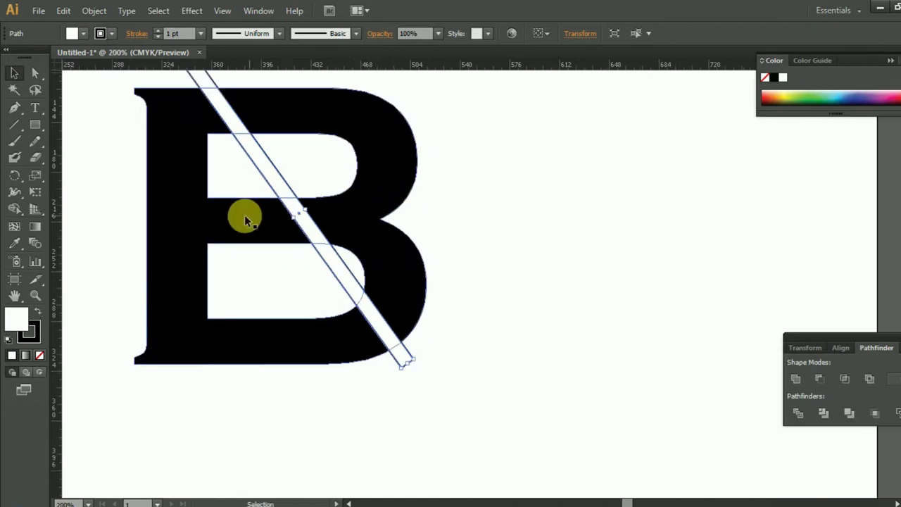
Step: Draw four horizontal lines leftward from the B's stem at its inner opening edges
shift+click(245, 220)
key(ctrl+plus)
scroll(422, 251, up, 2)
click(14, 124)
mouse_move(543, 175)
mouse_down()
mouse_move(419, 183)
mouse_move(393, 175)
mouse_up()
drag(543, 272, 369, 271)
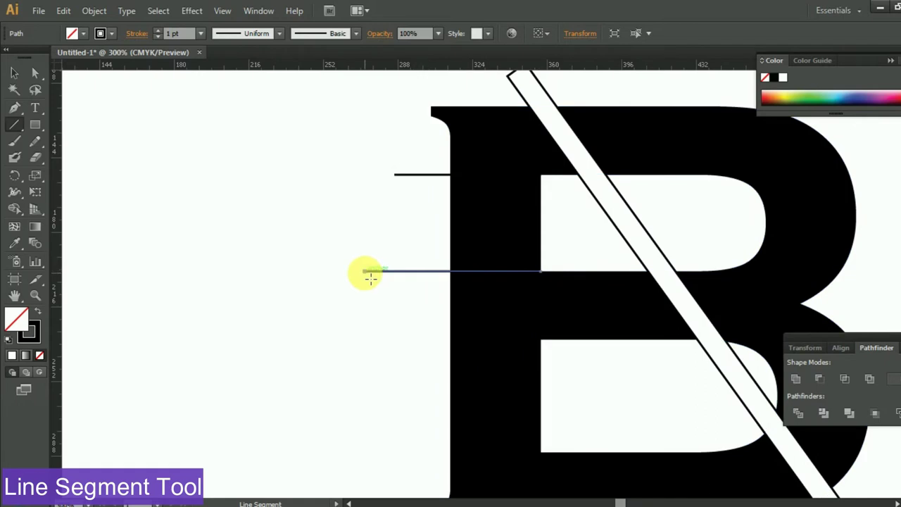
scroll(475, 282, down, 3)
mouse_move(541, 258)
mouse_down()
mouse_move(385, 264)
mouse_move(380, 256)
mouse_up()
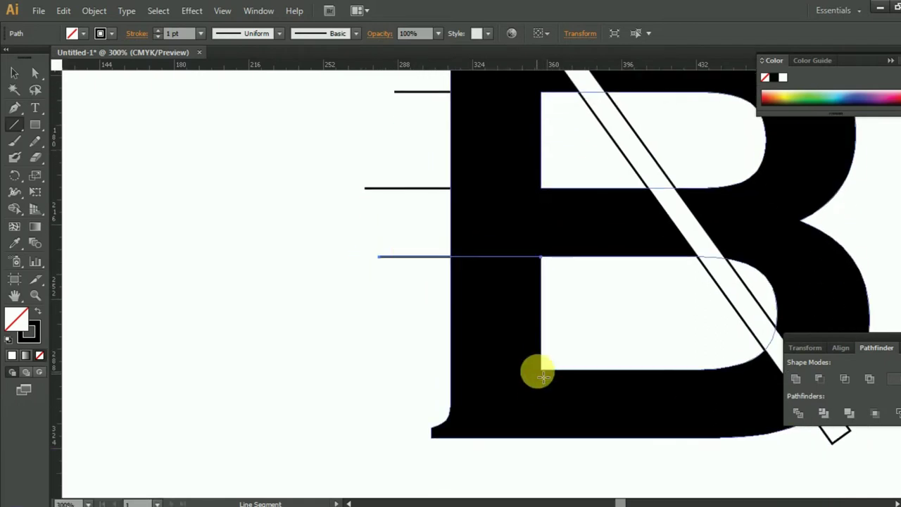
mouse_move(541, 369)
mouse_down()
mouse_move(396, 367)
mouse_move(384, 359)
mouse_up()
Step: Zoom in to check the lines, then select the B, lines and bar together
scroll(395, 367, down, 1)
key(z)
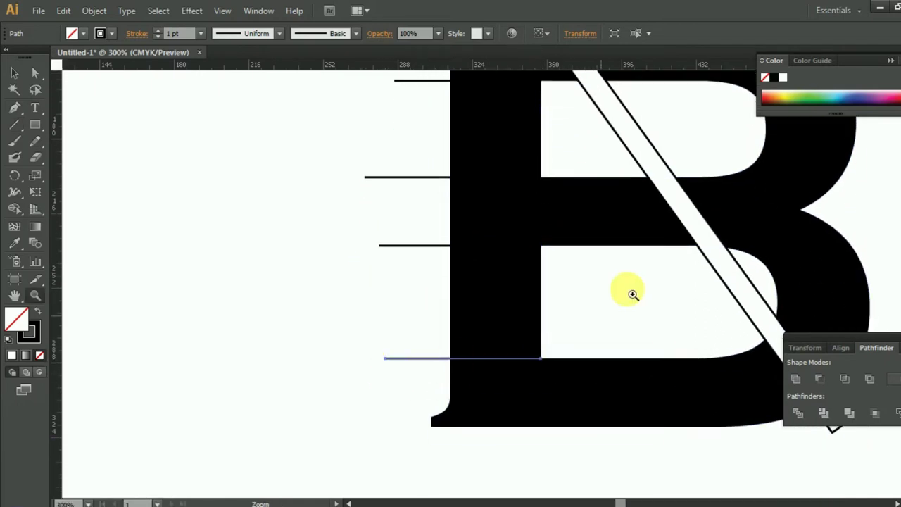
click(634, 293)
alt+click(610, 287)
alt+click(581, 291)
scroll(444, 293, up, 1)
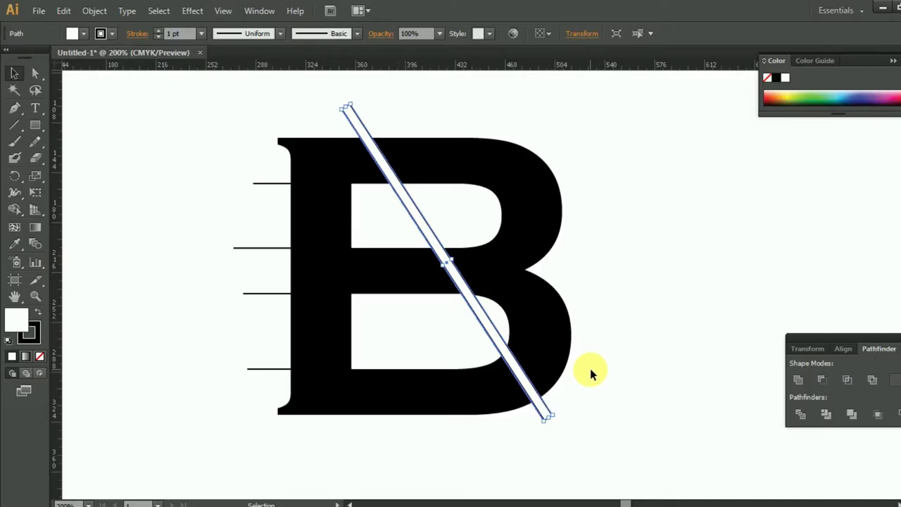
mouse_move(164, 89)
mouse_down()
mouse_move(258, 218)
mouse_move(581, 426)
mouse_up()
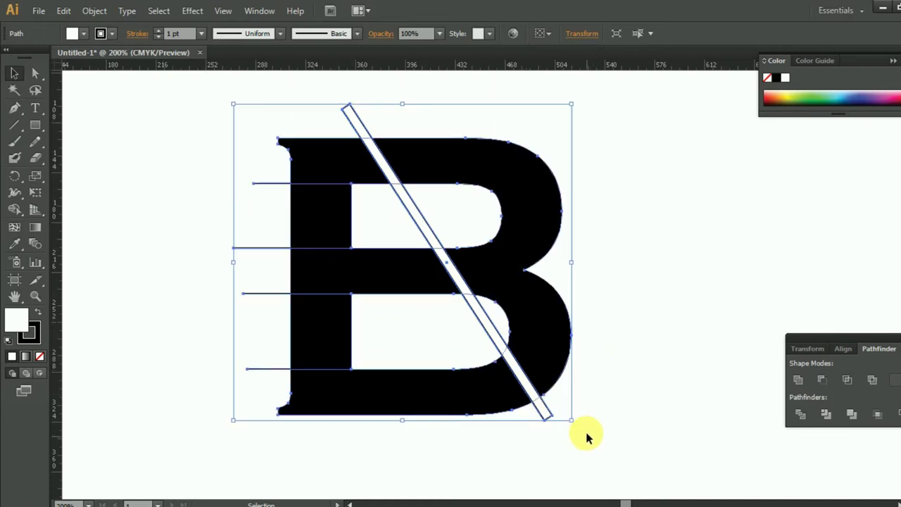
Step: Divide the B with Pathfinder, ungroup it and delete the two stem pieces
click(800, 417)
right_click(463, 225)
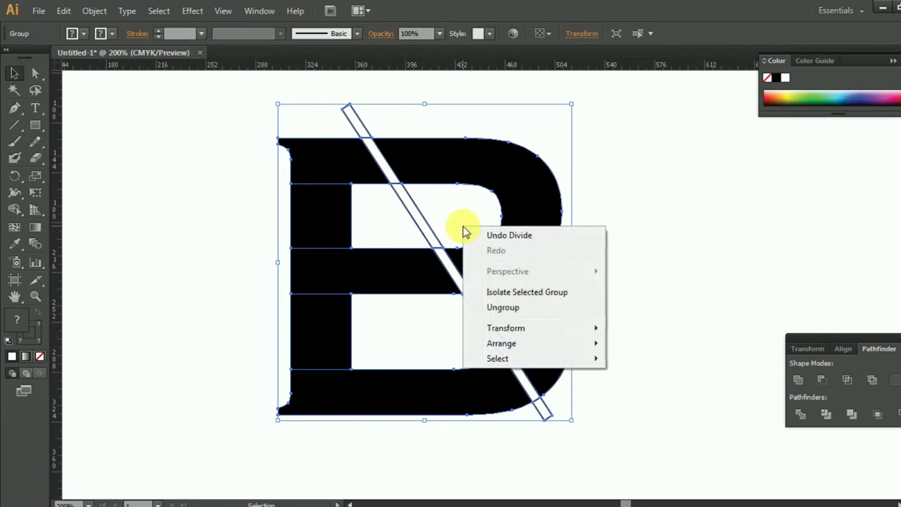
click(505, 310)
click(678, 236)
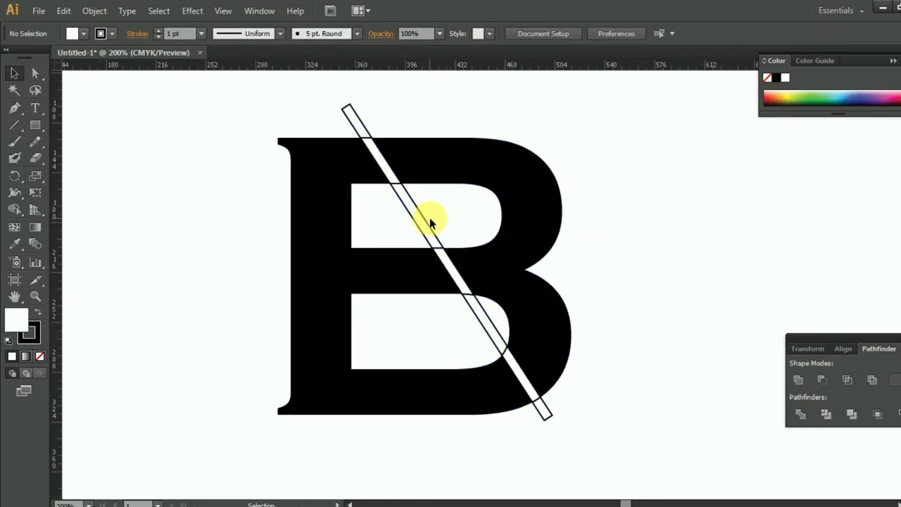
drag(321, 237, 164, 239)
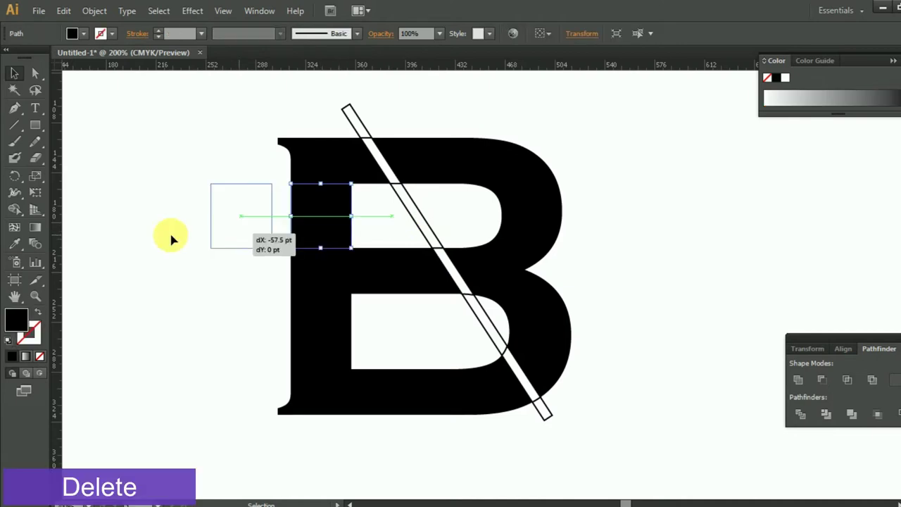
key(Delete)
drag(322, 328, 164, 330)
key(Delete)
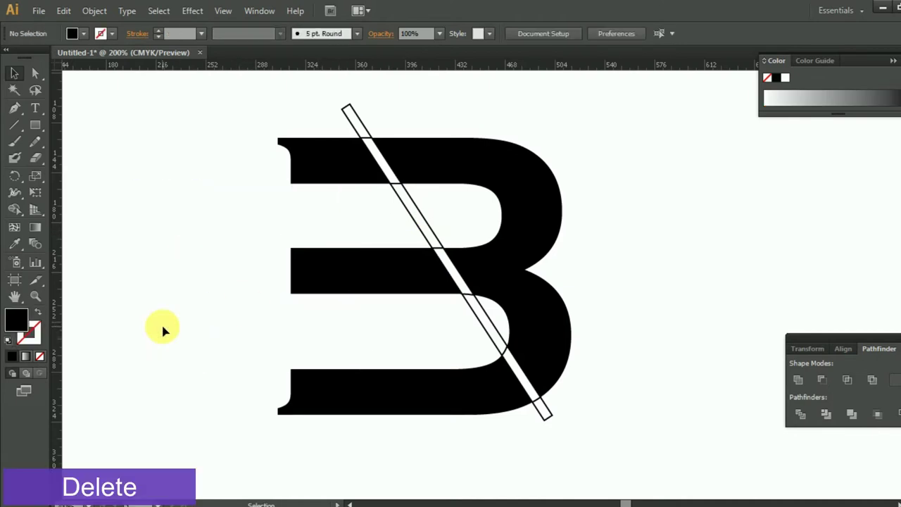
Step: Delete every leftover bar fragment inside and outside the B
scroll(234, 317, up, 1)
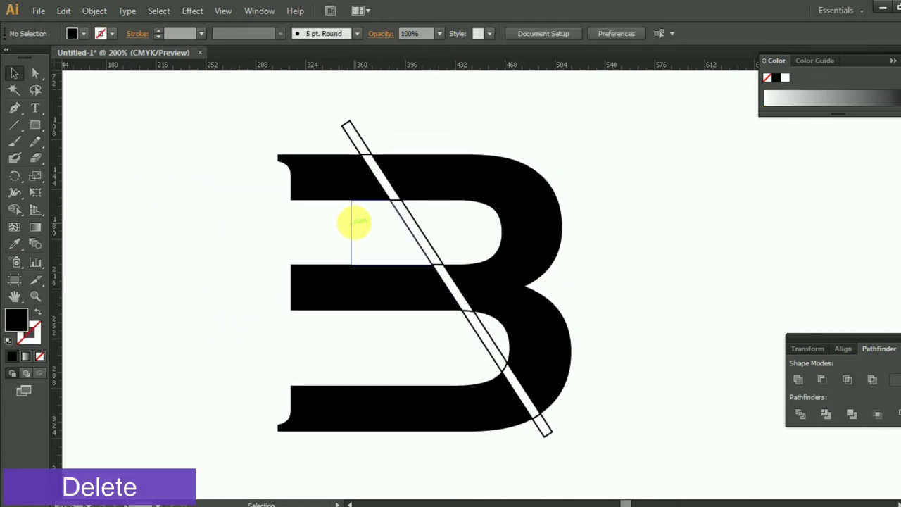
click(371, 165)
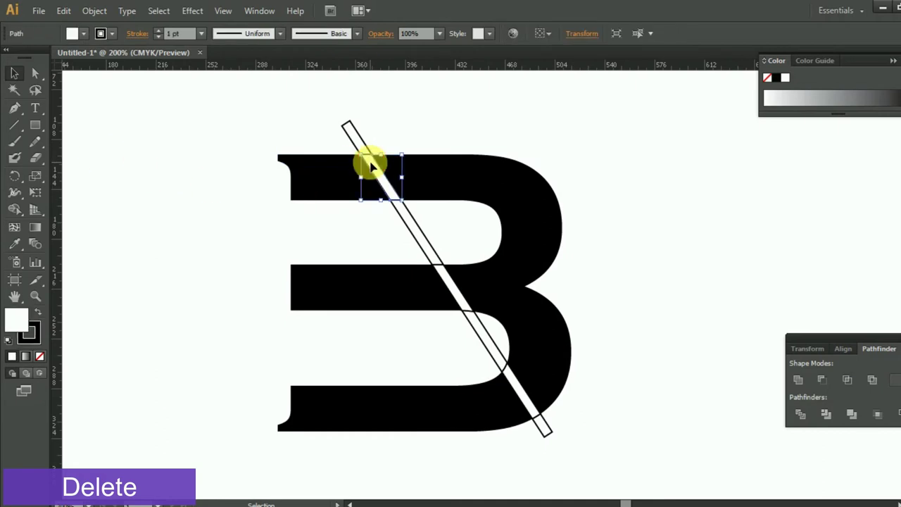
click(355, 134)
key(Delete)
click(402, 212)
key(Delete)
click(463, 302)
key(Delete)
click(489, 342)
key(Delete)
click(521, 391)
key(Delete)
click(545, 426)
key(Delete)
scroll(574, 316, down, 2)
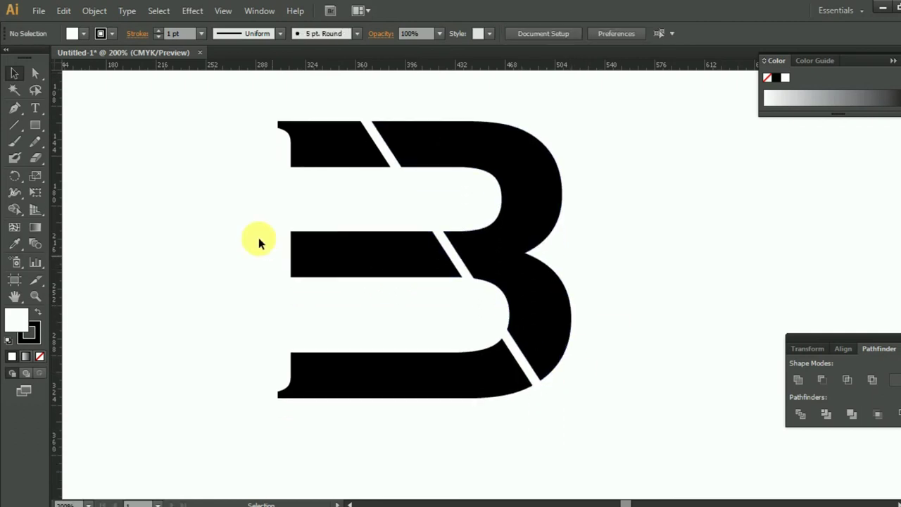
click(15, 127)
Step: Draw a diagonal line from the B's top-left corner and divide the B along it
mouse_move(279, 124)
mouse_down()
mouse_move(479, 406)
mouse_move(533, 404)
mouse_up()
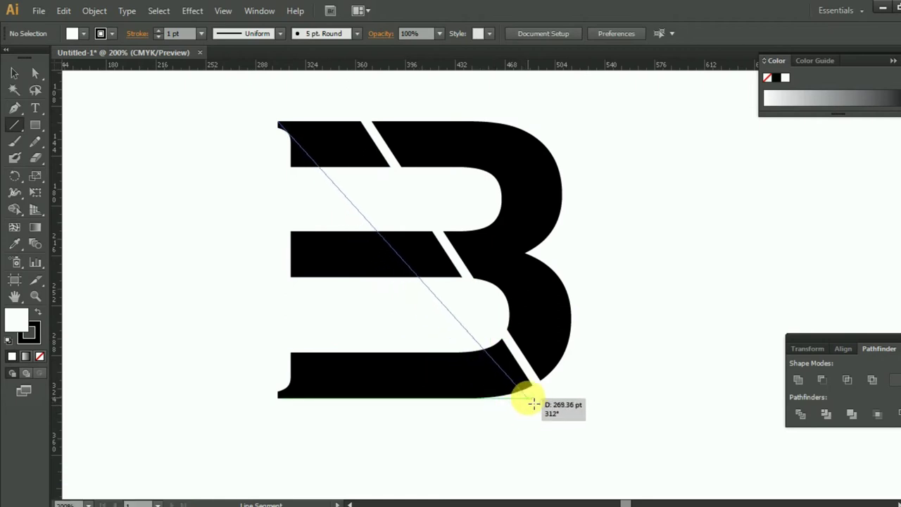
drag(533, 404, 533, 404)
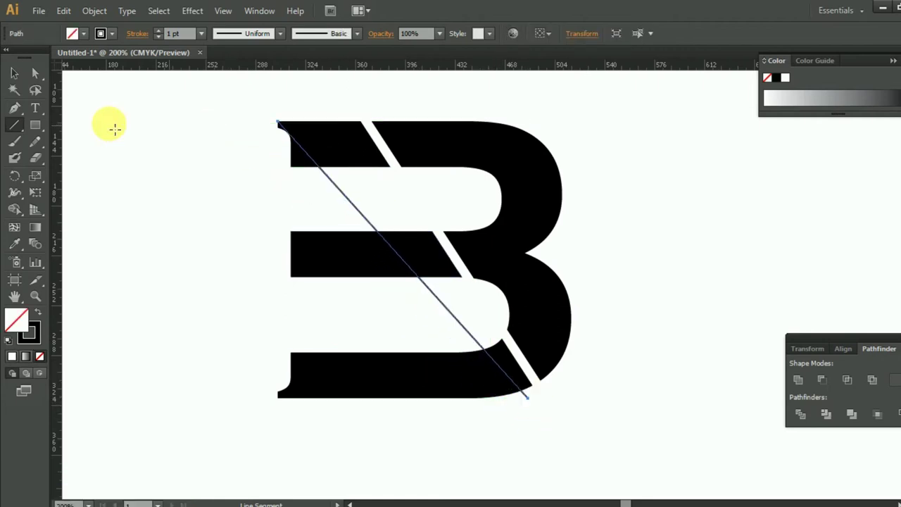
click(16, 74)
drag(189, 85, 588, 412)
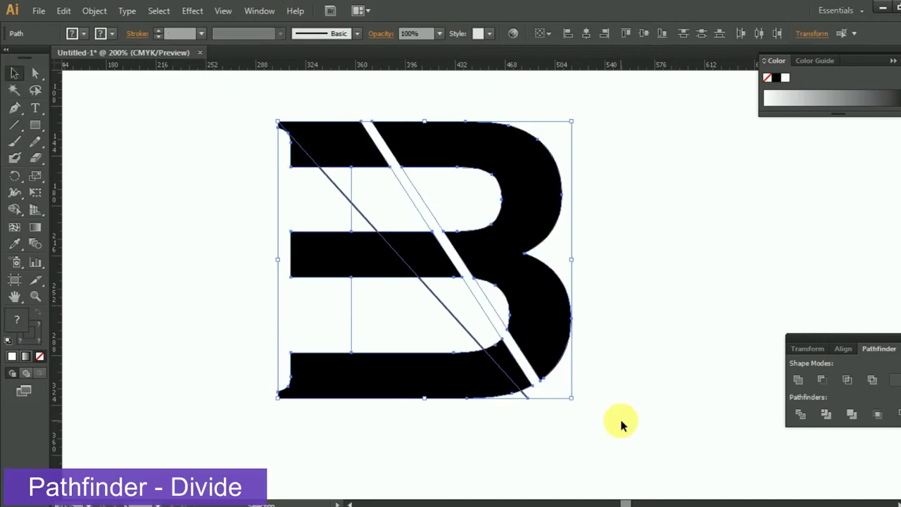
click(800, 414)
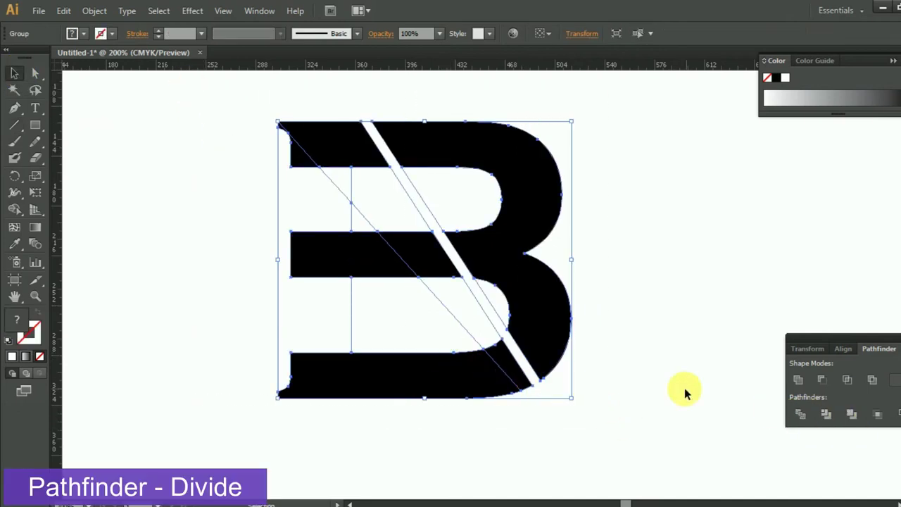
click(673, 392)
Step: Ungroup the divided B, delete the pieces left of the diagonal, and zoom out
click(403, 378)
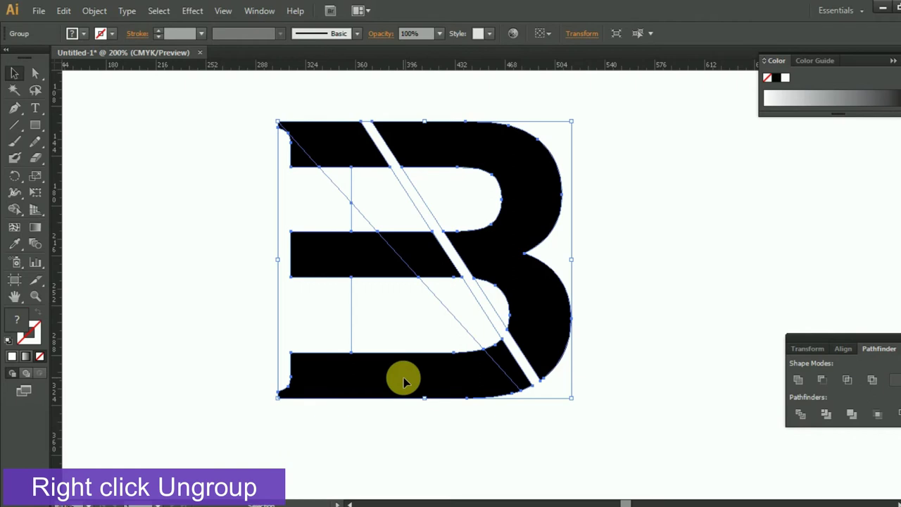
right_click(403, 377)
click(431, 316)
click(714, 302)
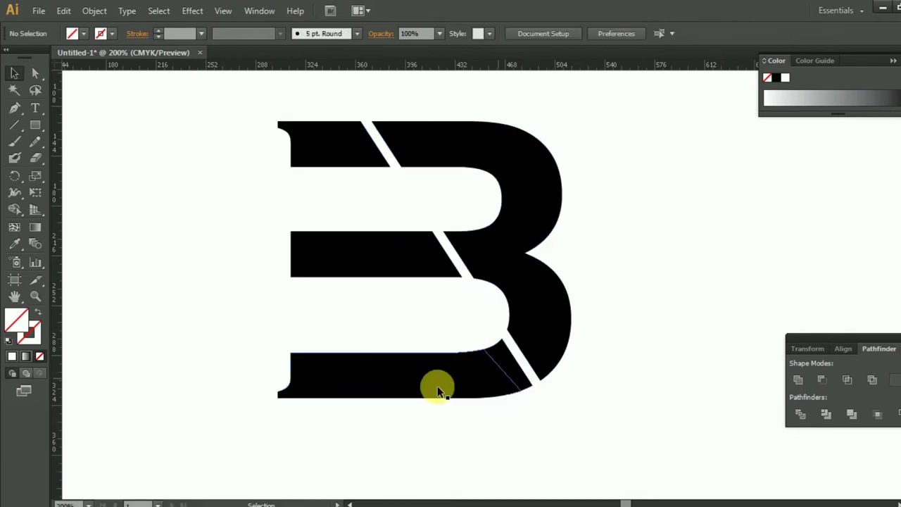
click(419, 391)
key(Delete)
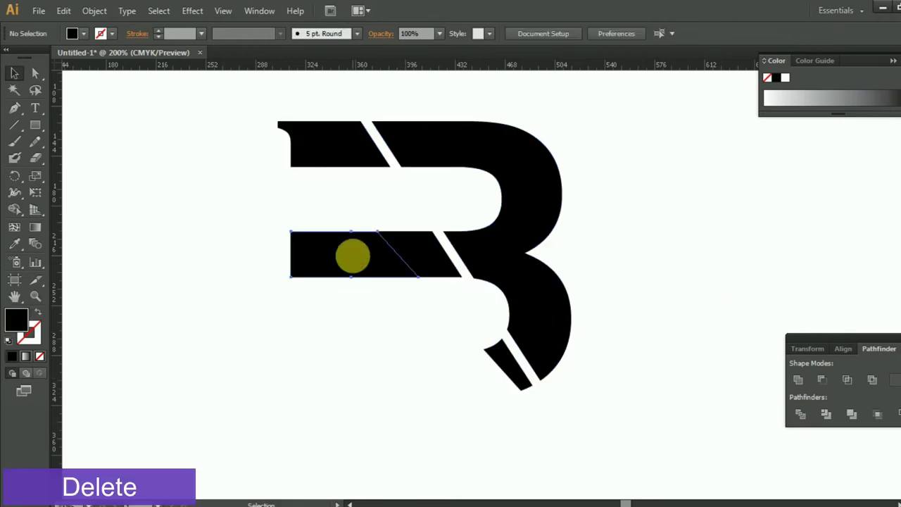
key(Delete)
click(314, 161)
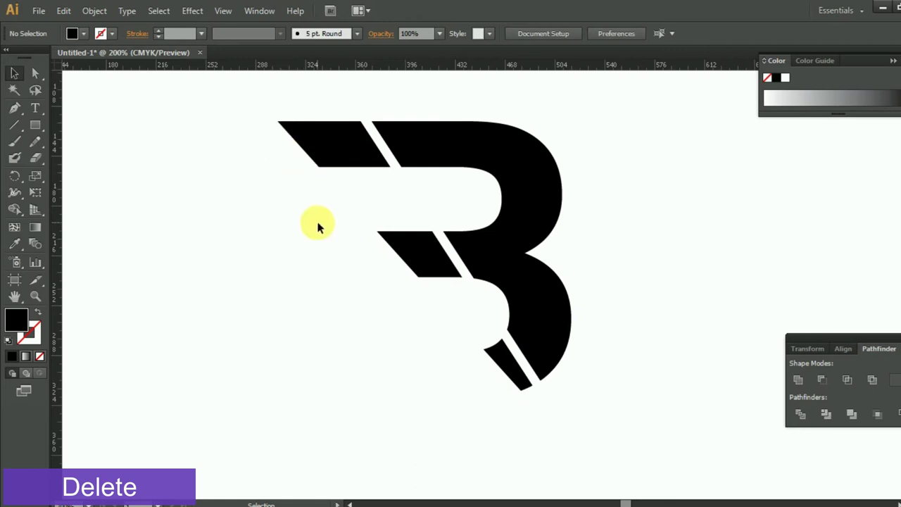
scroll(321, 233, up, 1)
scroll(339, 262, up, 1)
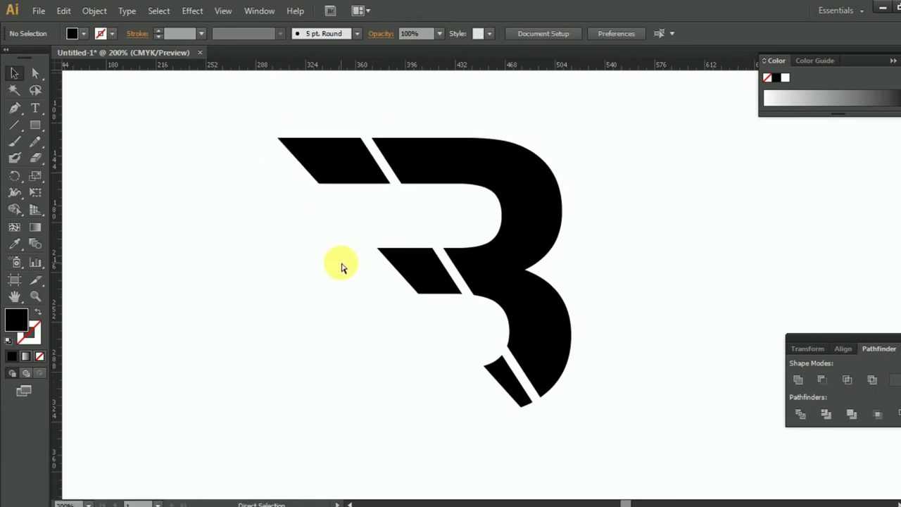
key(ctrl+minus)
scroll(341, 264, up, 1)
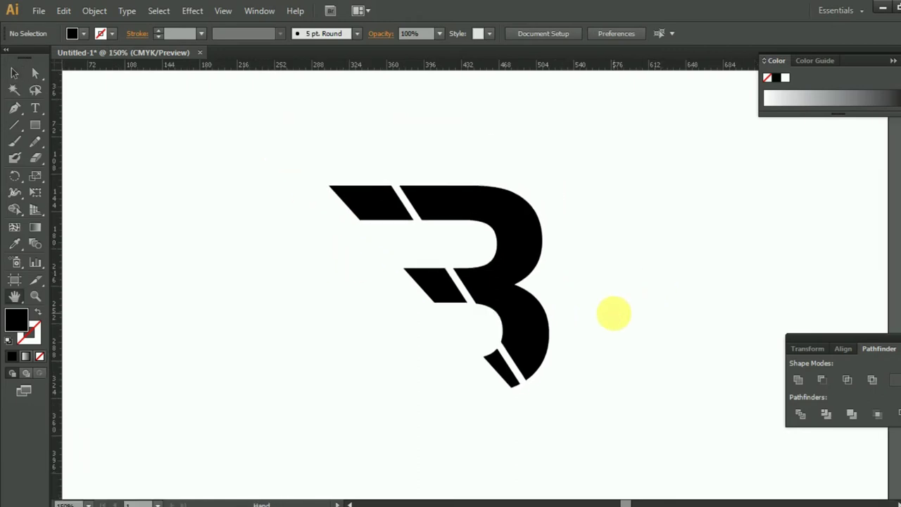
drag(614, 319, 539, 331)
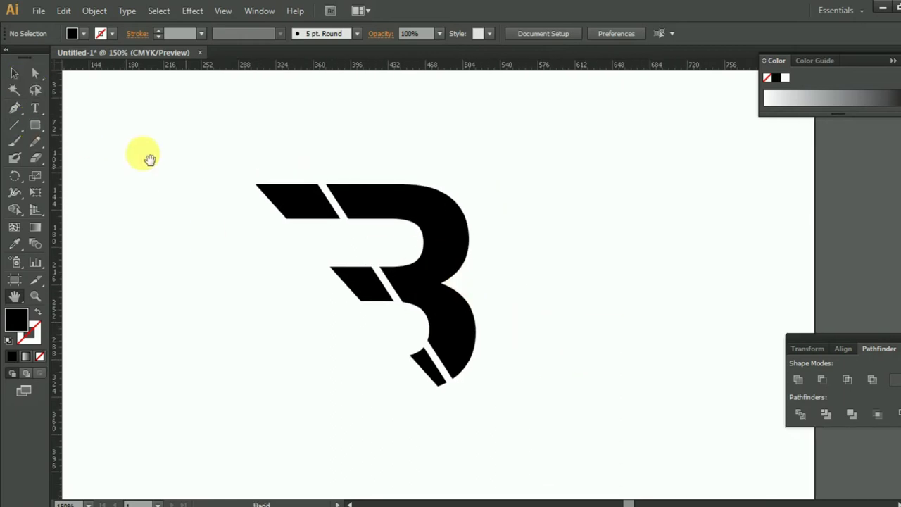
Step: Fill the top piece CMYK Red, the middle piece Cyan and the bottom piece Green
click(14, 73)
click(298, 202)
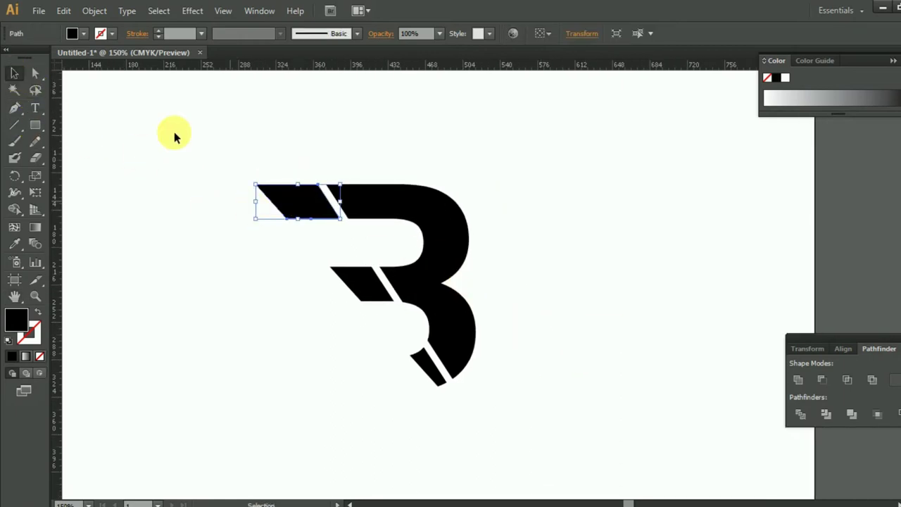
click(83, 35)
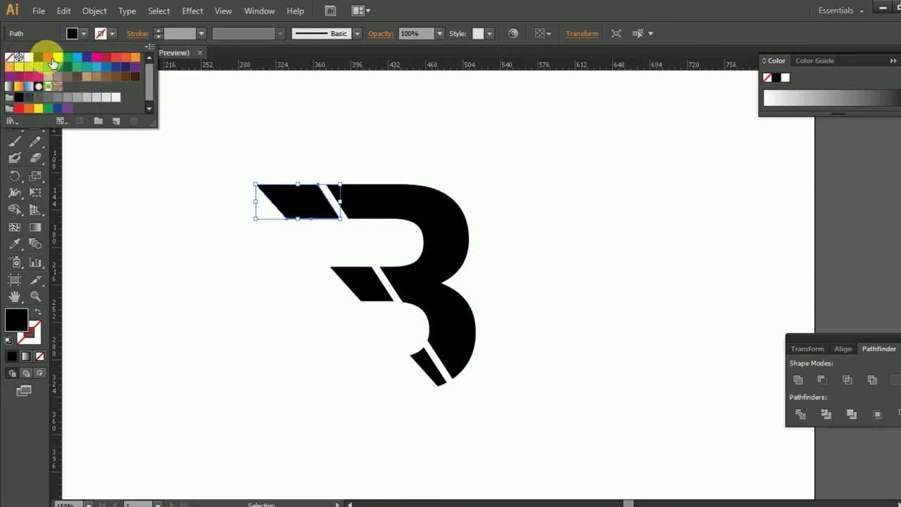
click(48, 57)
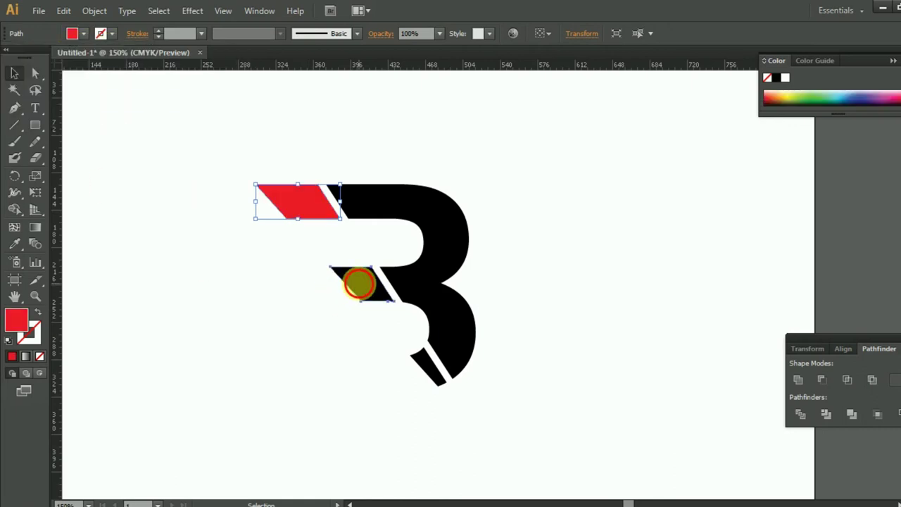
click(360, 283)
click(81, 32)
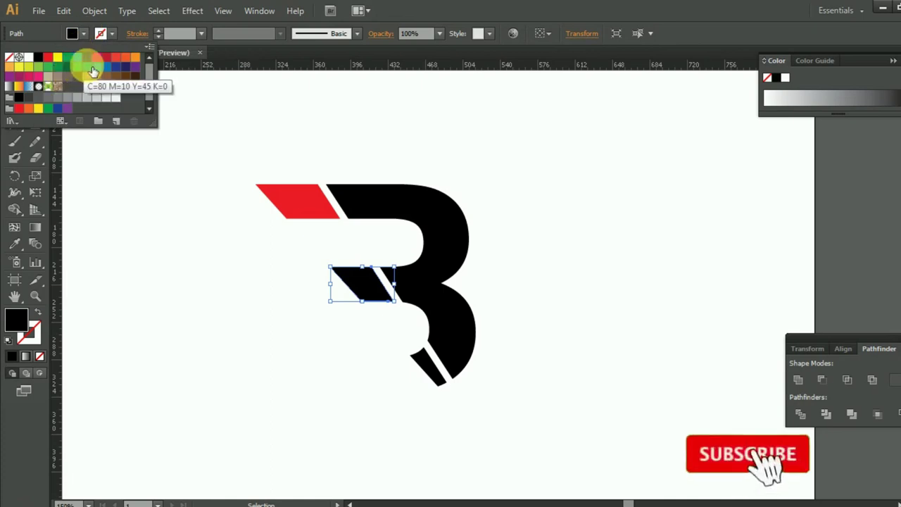
click(77, 57)
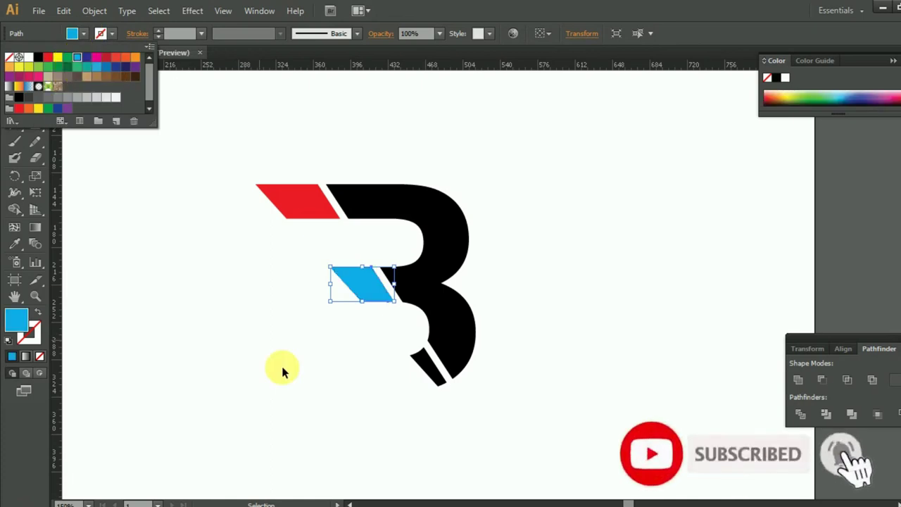
click(422, 367)
click(81, 32)
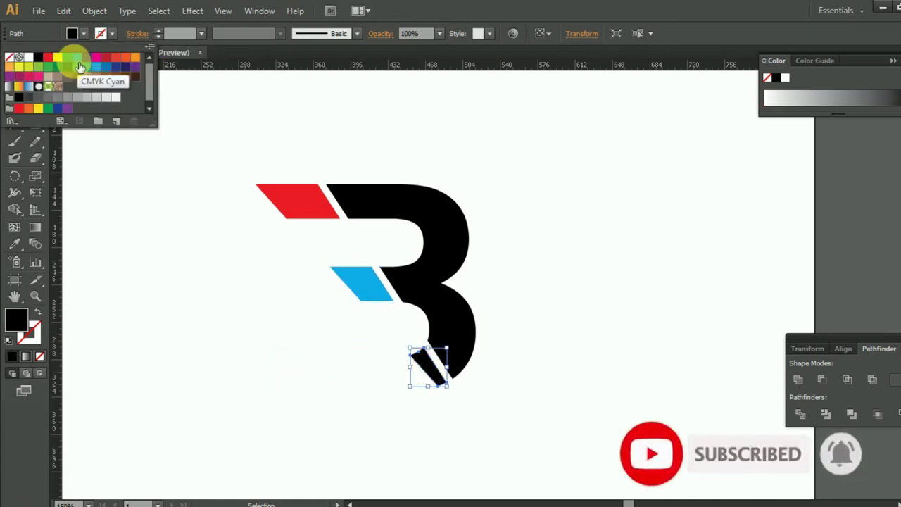
click(74, 64)
click(547, 317)
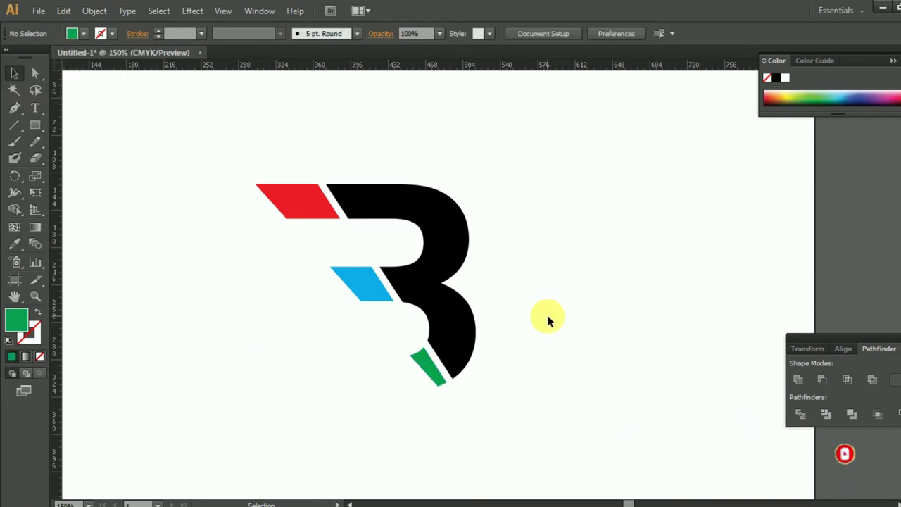
click(37, 115)
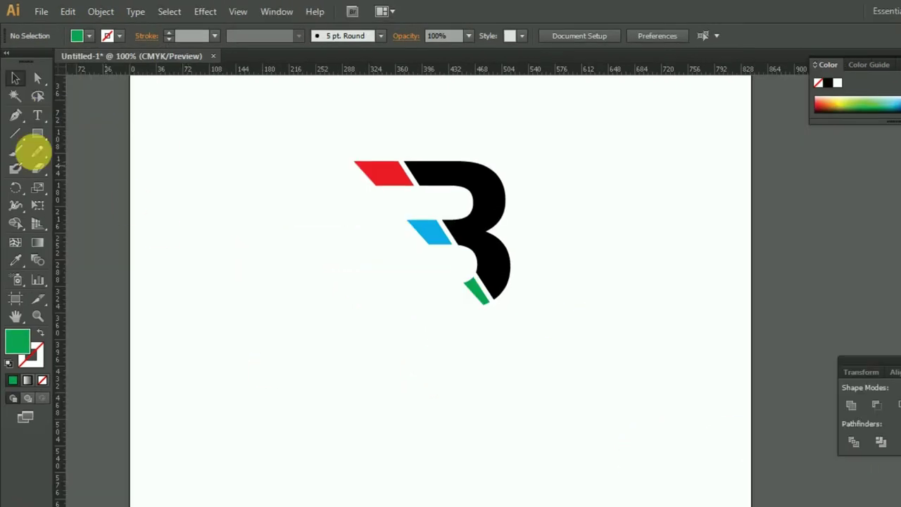
Step: Add a 48 pt LOGO NAME text and move it beneath the B
click(229, 318)
click(698, 37)
click(723, 255)
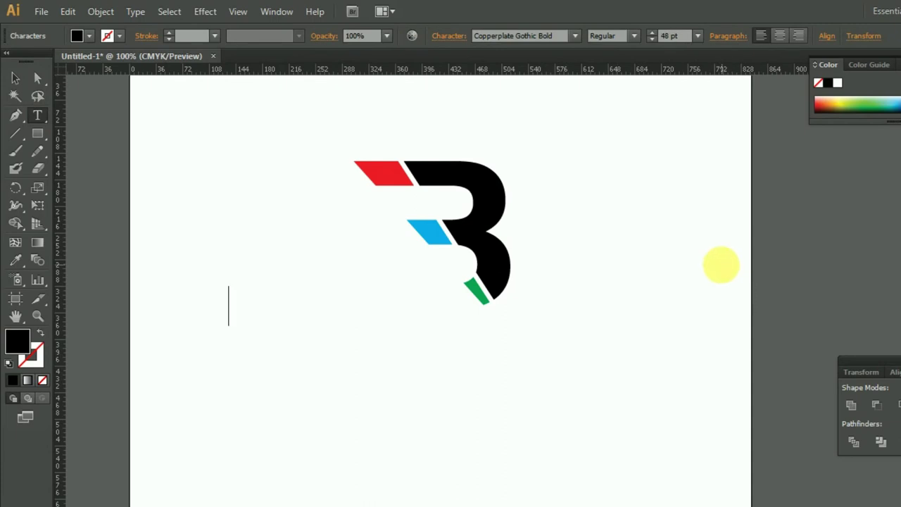
scroll(317, 295, down, 1)
text(LOGO NAME)
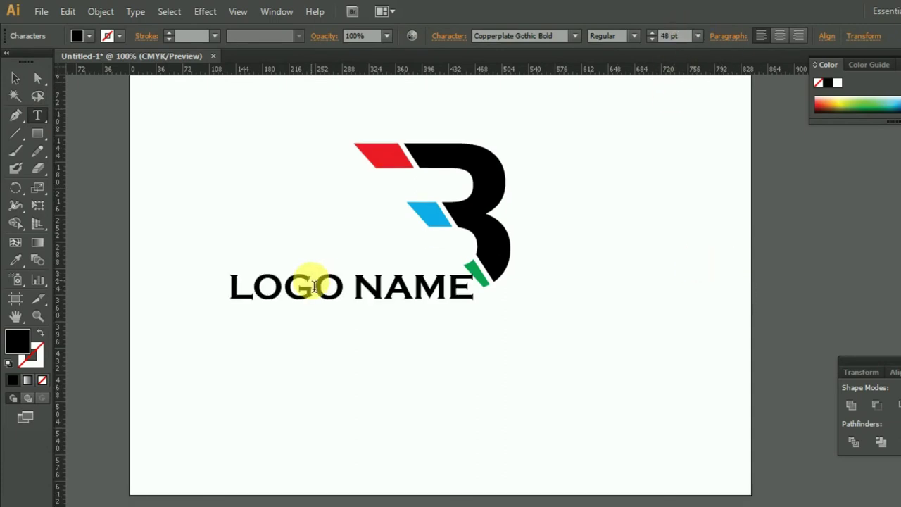
scroll(129, 100, up, 2)
click(15, 79)
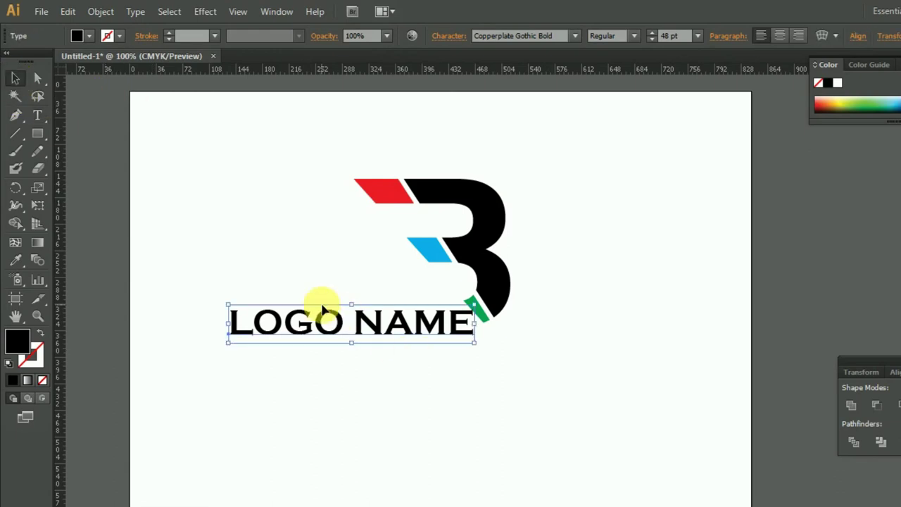
mouse_move(324, 307)
mouse_down()
mouse_move(449, 342)
mouse_move(407, 343)
mouse_up()
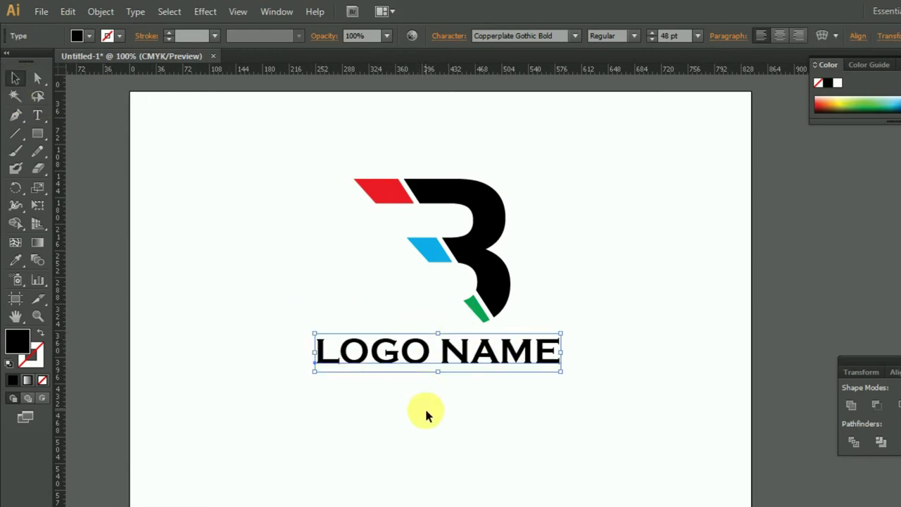
Step: Scale the B logo and LOGO NAME together
mouse_move(346, 227)
mouse_down()
mouse_move(529, 366)
mouse_move(386, 300)
mouse_up()
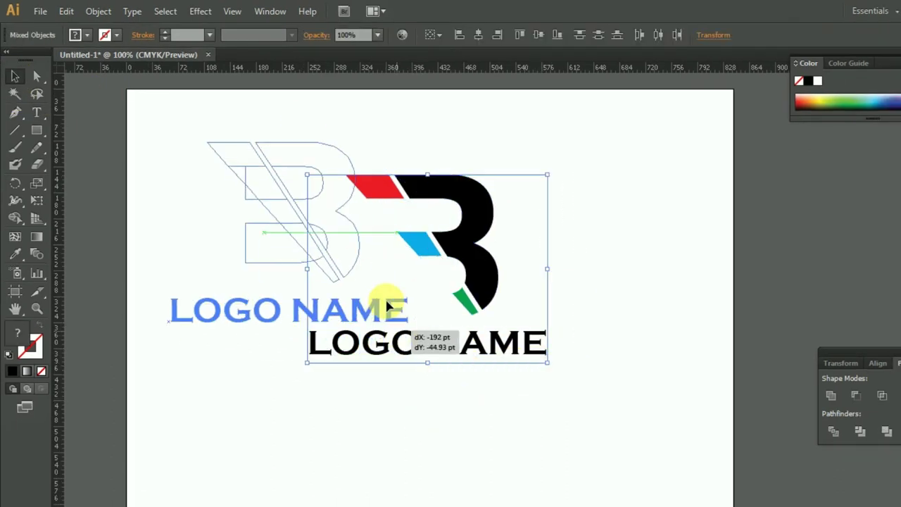
click(535, 338)
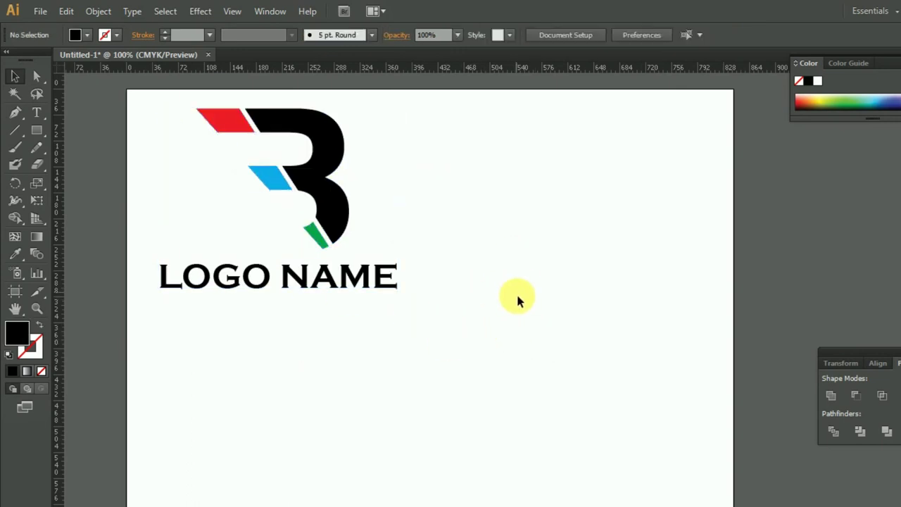
mouse_move(157, 101)
mouse_down()
mouse_move(438, 311)
mouse_move(401, 302)
mouse_move(373, 276)
mouse_up()
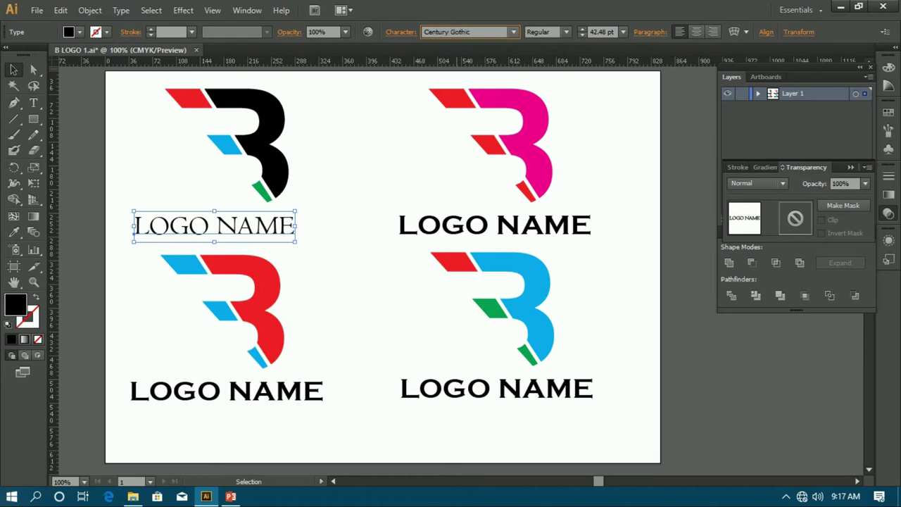
Step: Apply Century Gothic to LOGO NAME and delete the names under the red and blue logos
key(Return)
drag(249, 224, 250, 223)
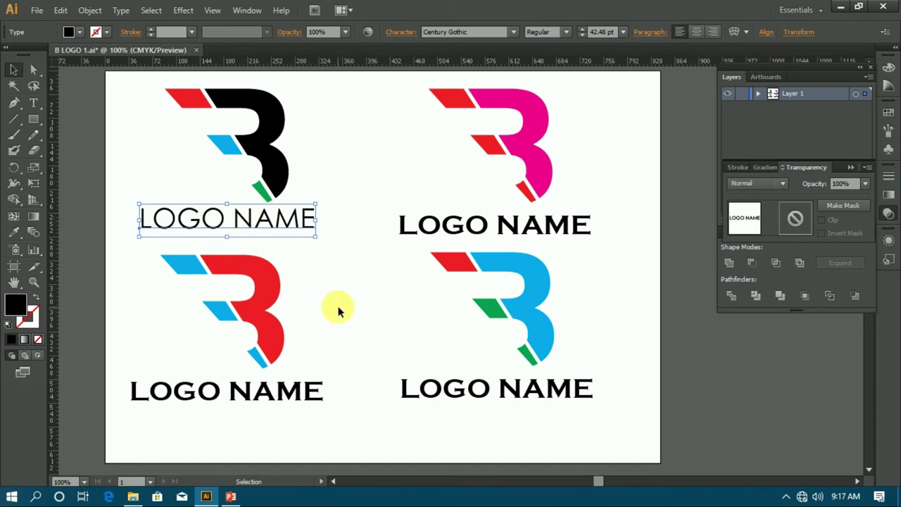
drag(132, 267, 307, 350)
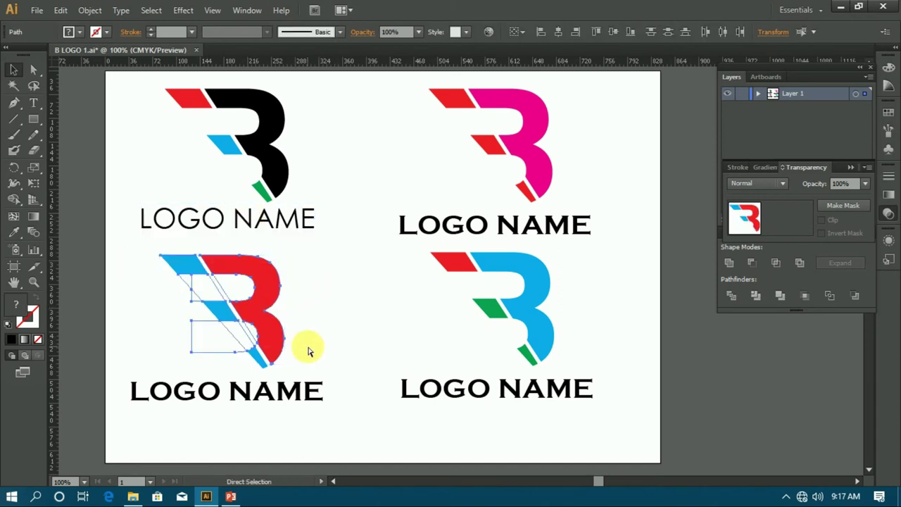
click(308, 350)
click(282, 393)
key(Delete)
click(439, 227)
key(Delete)
Step: Move the bottom two logos lower, then set LOGO NAME to 36 pt under the black B
drag(152, 264, 542, 352)
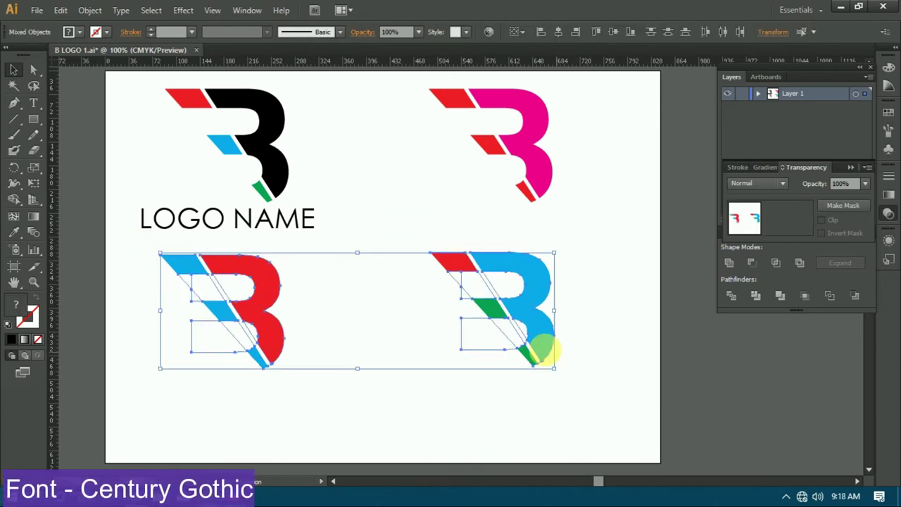
drag(519, 306, 517, 358)
click(257, 227)
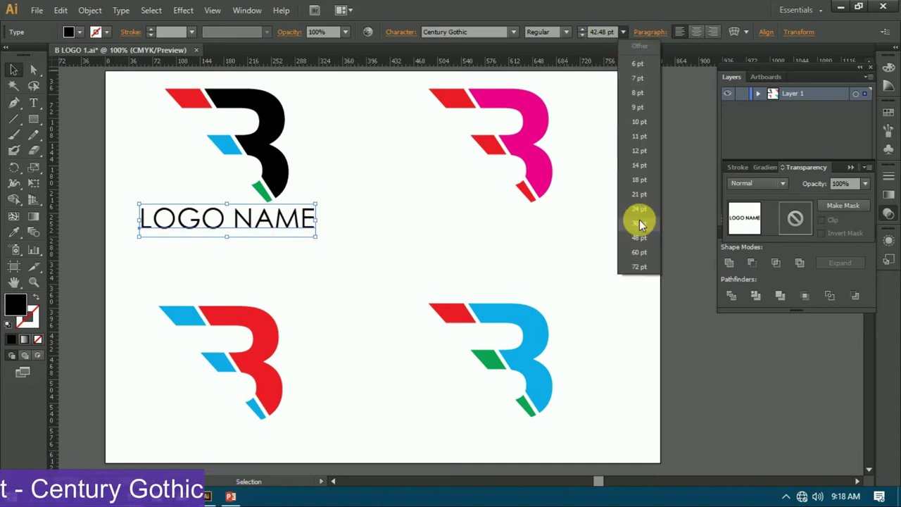
click(640, 223)
drag(248, 219, 270, 217)
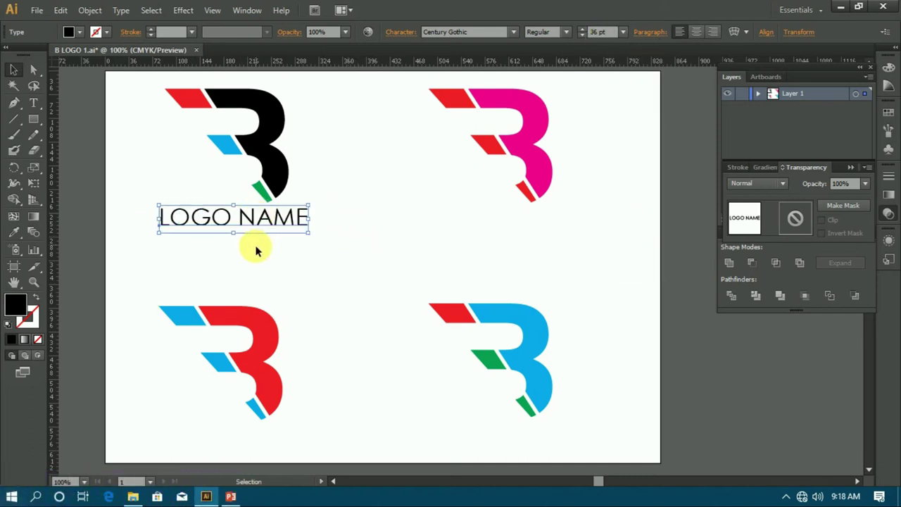
click(147, 231)
key(t)
click(171, 243)
text(SLOGAN)
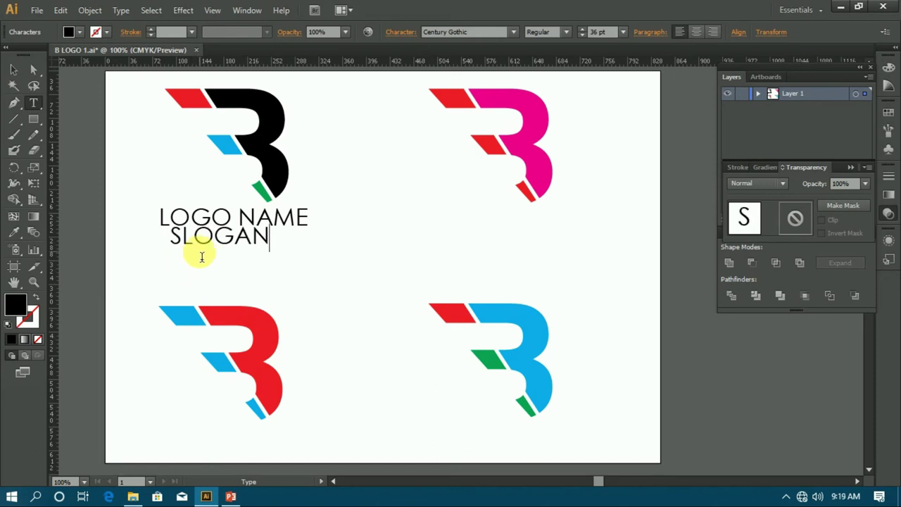
Step: Set SLOGAN to 24 pt with tracking 1000, centred under LOGO NAME
click(13, 69)
drag(238, 240, 271, 245)
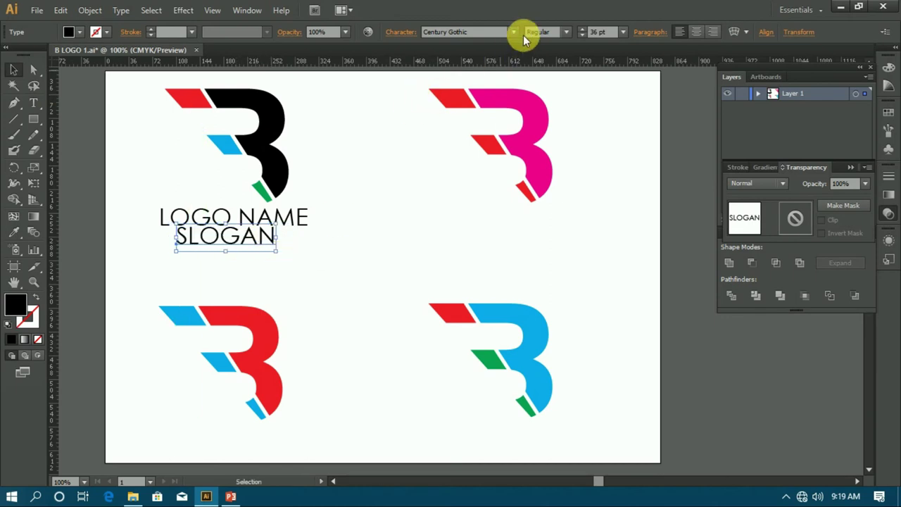
click(623, 31)
click(636, 202)
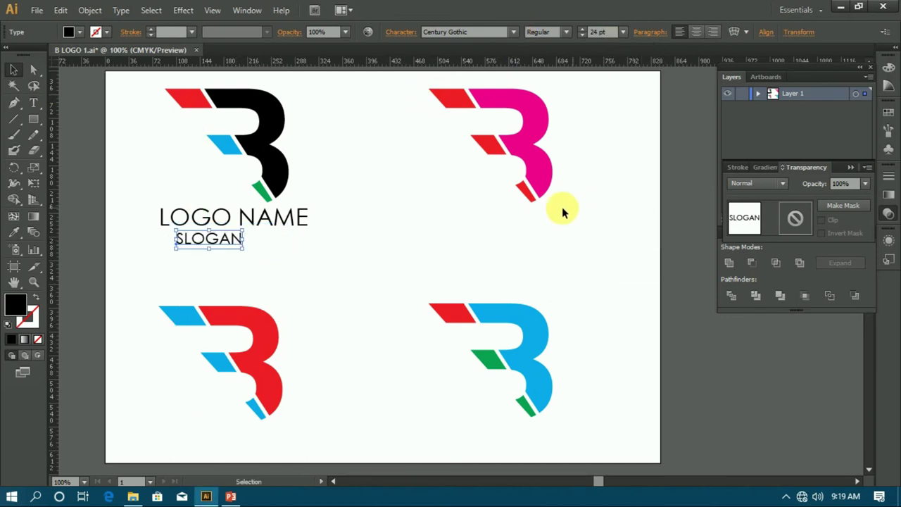
click(401, 32)
click(381, 110)
text(1000)
key(Return)
drag(267, 242, 250, 239)
click(256, 262)
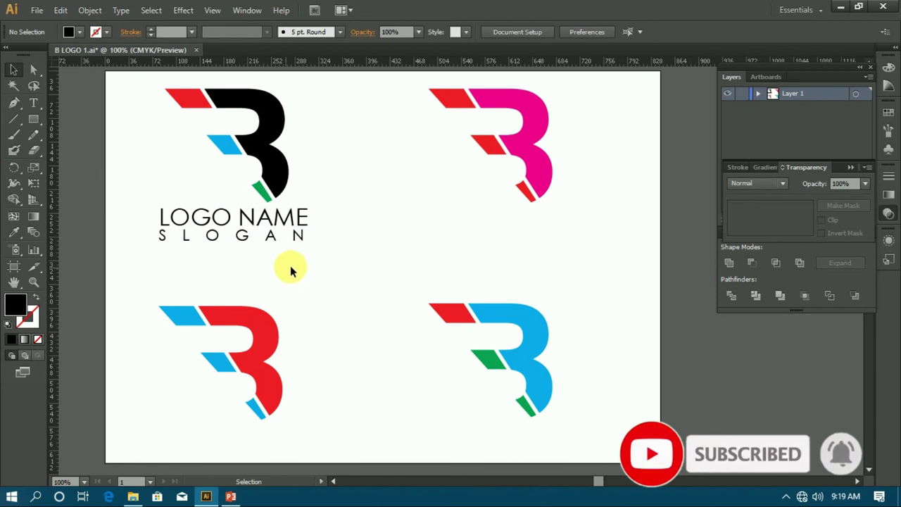
click(270, 115)
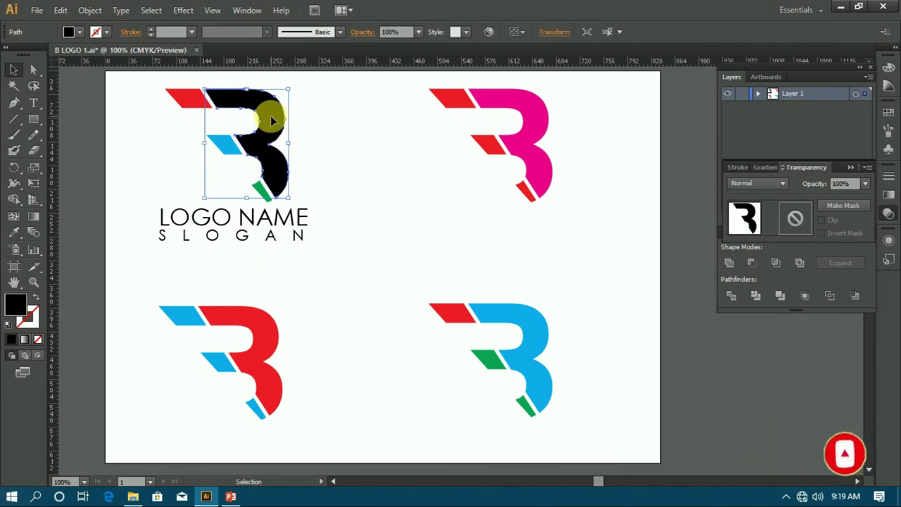
Step: Test-select the black, pink and blue B logos, then select the LOGO NAME and SLOGAN group
drag(149, 86, 281, 184)
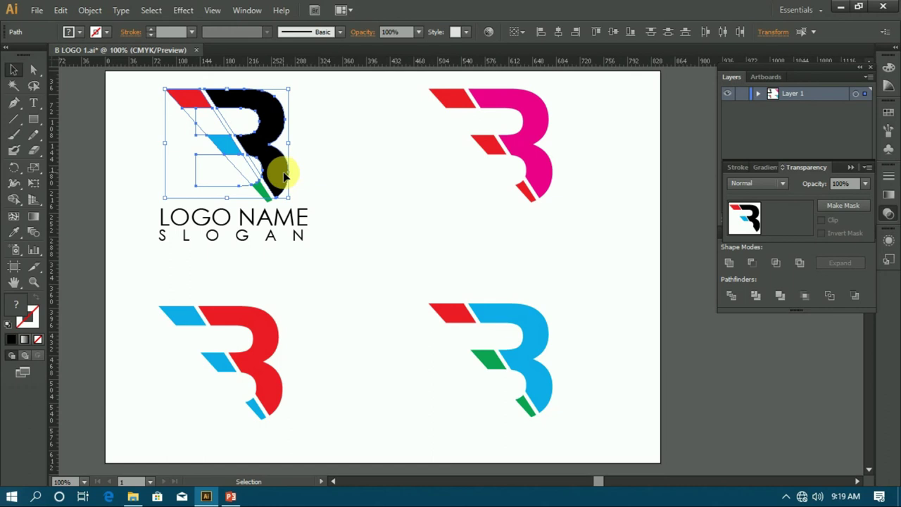
click(382, 101)
drag(388, 76, 553, 229)
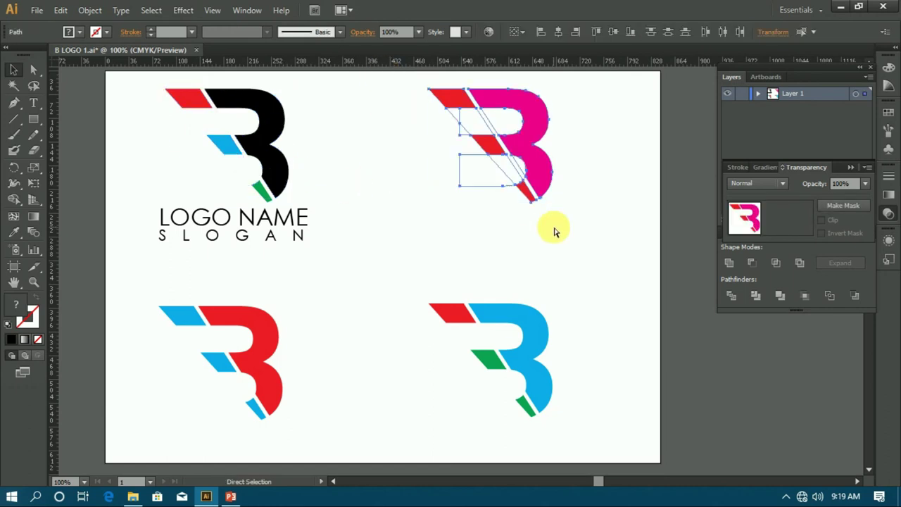
scroll(554, 235, down, 2)
click(507, 281)
drag(396, 241, 573, 402)
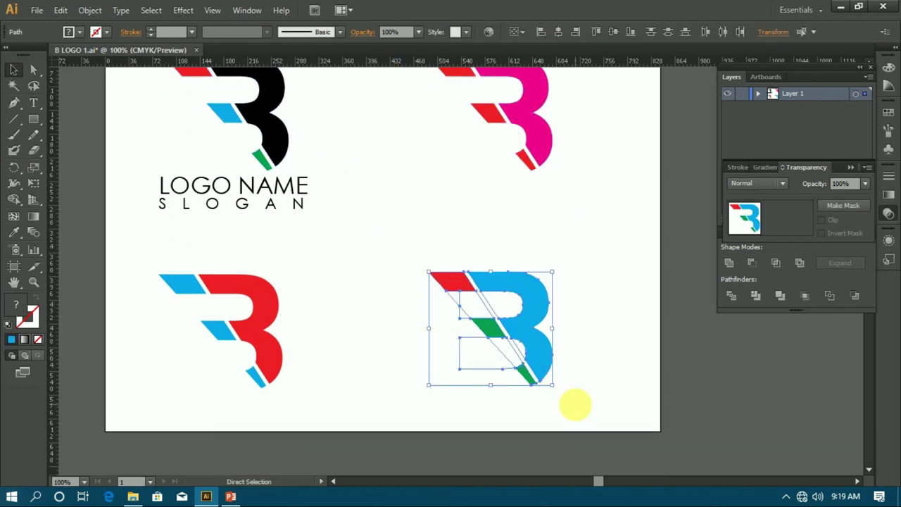
click(576, 409)
drag(142, 160, 198, 230)
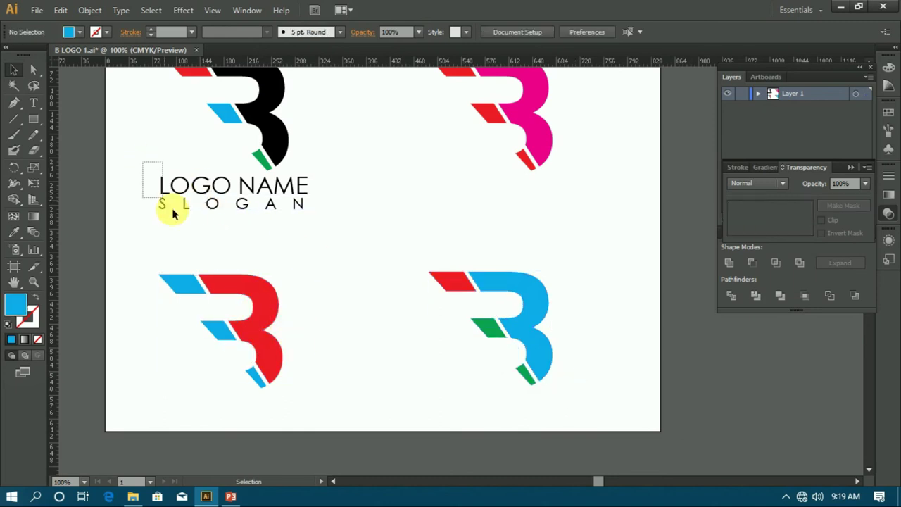
click(233, 204)
Step: Copy the LOGO NAME and SLOGAN text under the pink, red and blue B logos
scroll(239, 218, up, 2)
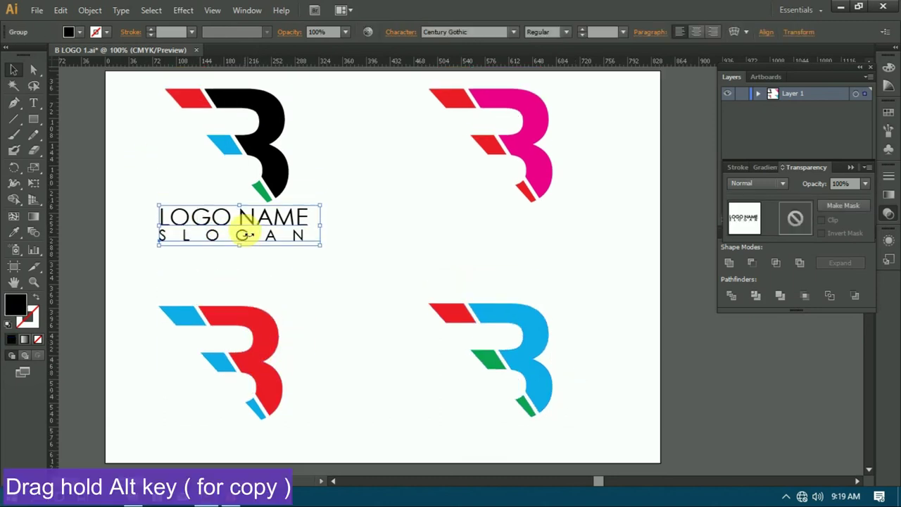
mouse_move(285, 218)
mouse_down()
mouse_move(530, 227)
mouse_move(523, 225)
mouse_up()
scroll(373, 252, down, 1)
scroll(317, 225, down, 2)
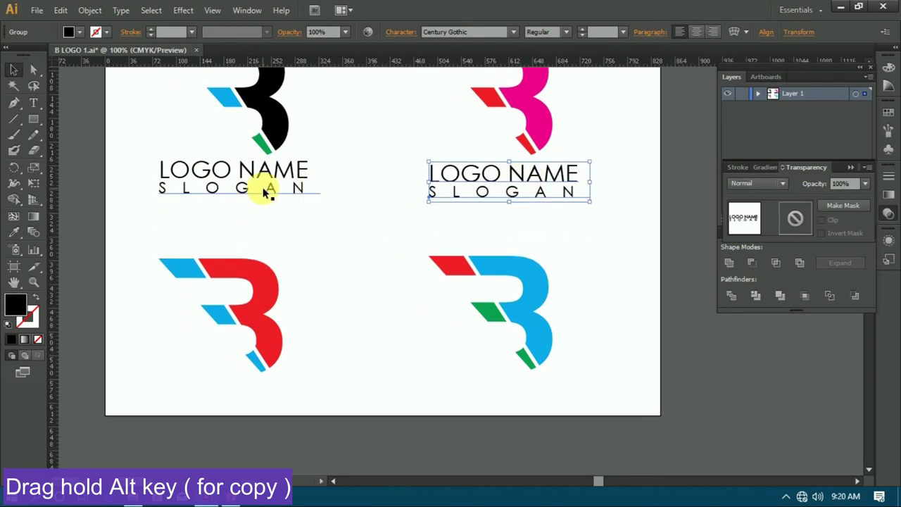
click(268, 181)
mouse_move(270, 181)
mouse_down()
mouse_move(273, 399)
mouse_move(575, 388)
mouse_up()
drag(543, 318, 558, 292)
Step: Raise the red B logo and move the red and blue captions up beneath their logos
drag(533, 391, 542, 372)
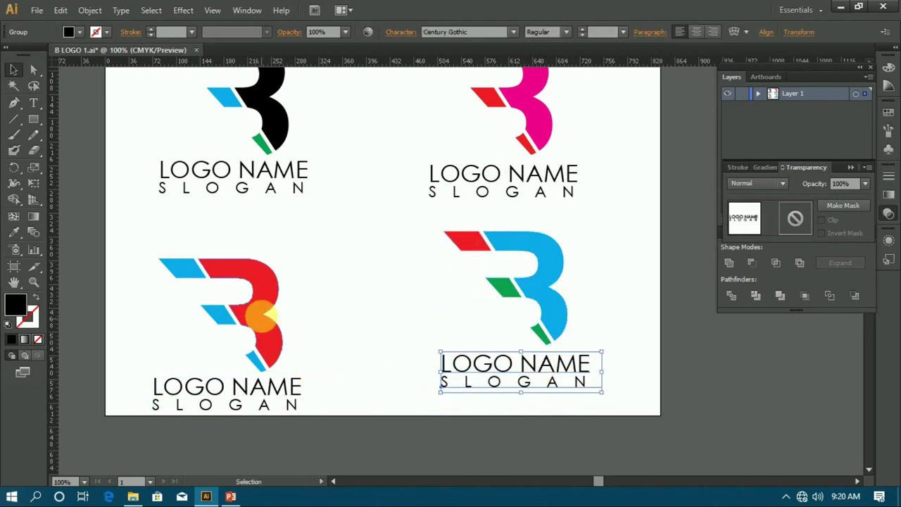
drag(262, 323, 270, 272)
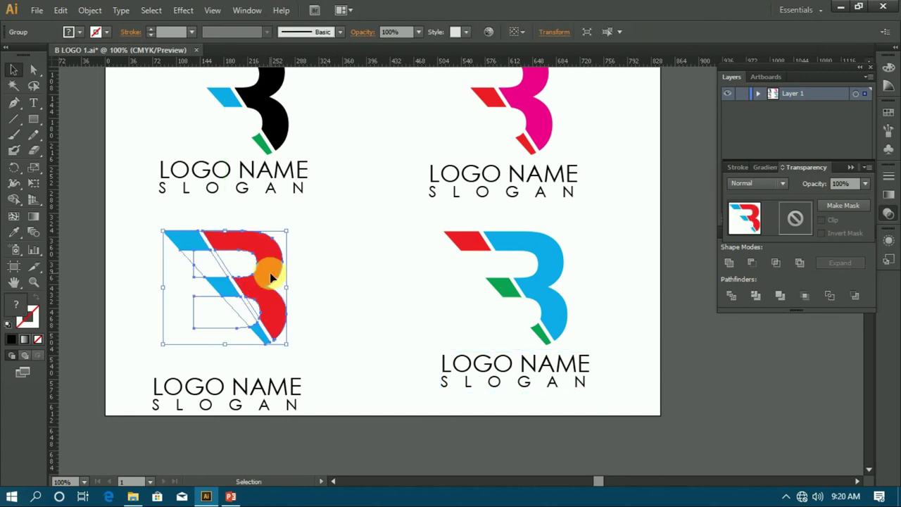
drag(281, 397, 280, 375)
click(358, 353)
scroll(359, 352, up, 2)
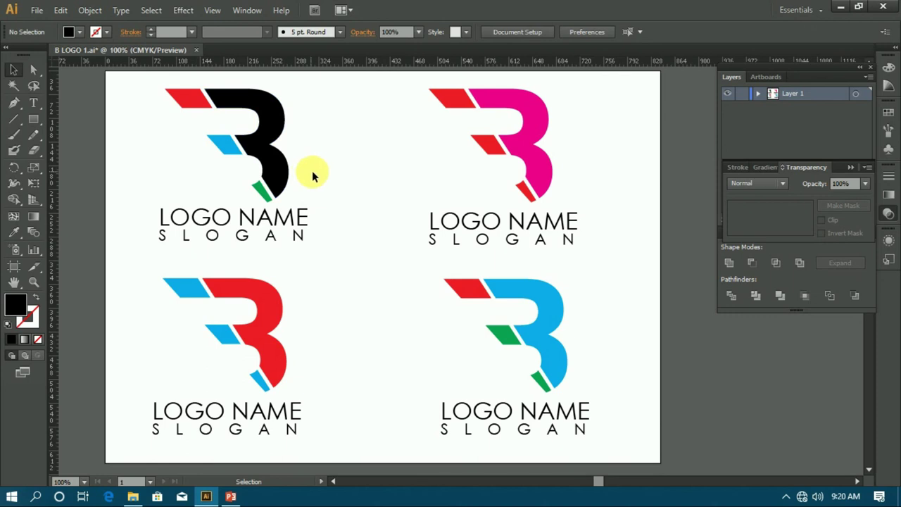
Step: Drag the top-right SLOGAN text into alignment with the other captions
scroll(317, 176, down, 1)
scroll(318, 176, up, 1)
click(543, 241)
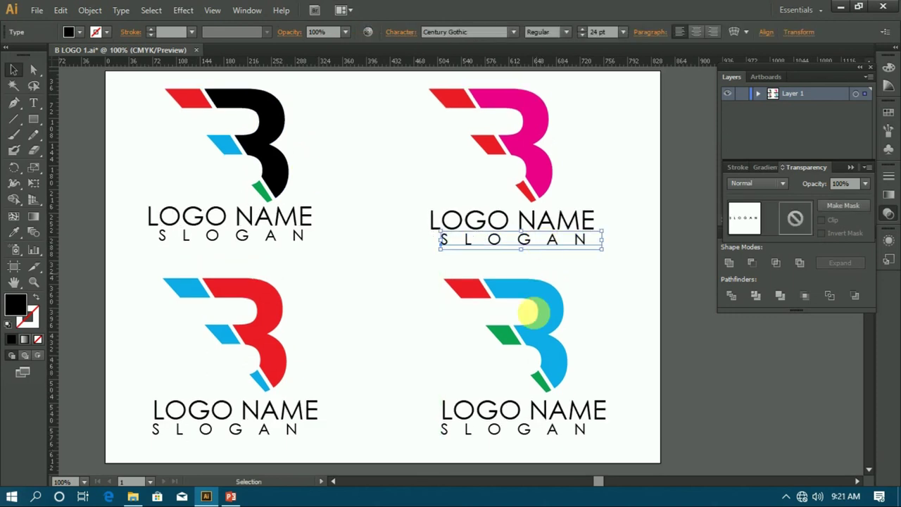
mouse_move(513, 427)
mouse_down()
mouse_move(527, 433)
mouse_move(257, 435)
mouse_up()
click(309, 273)
Step: Group the pink B logo with its LOGO NAME and SLOGAN text using Ctrl+G
scroll(368, 291, down, 1)
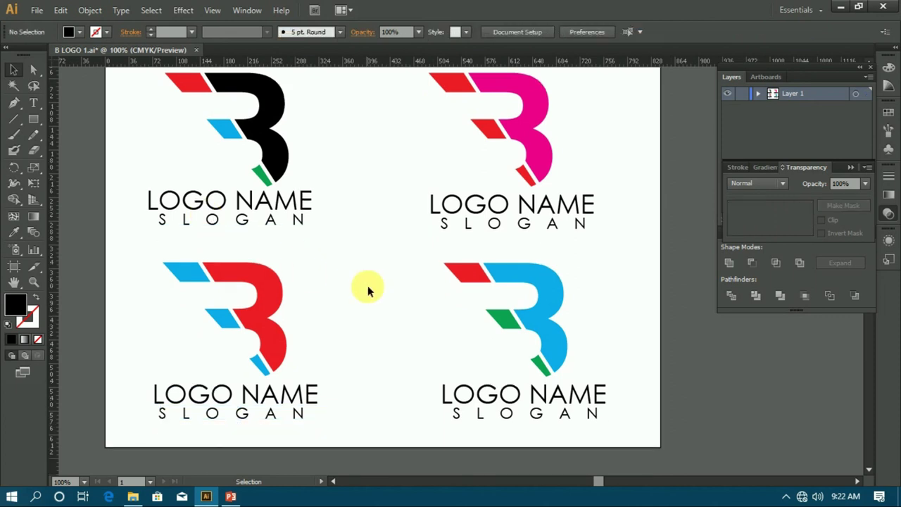
scroll(368, 290, up, 1)
scroll(378, 157, up, 1)
drag(397, 94, 591, 275)
key(ctrl+g)
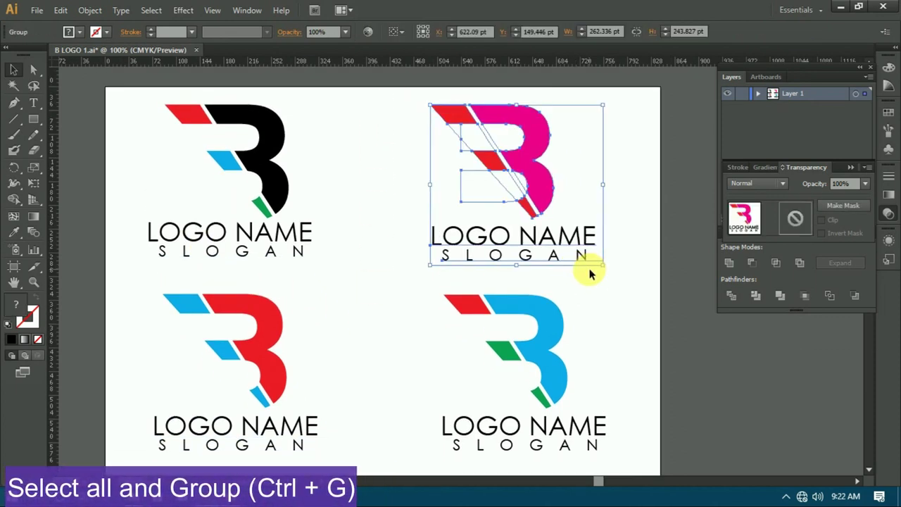
scroll(591, 274, down, 3)
click(360, 321)
scroll(360, 321, up, 2)
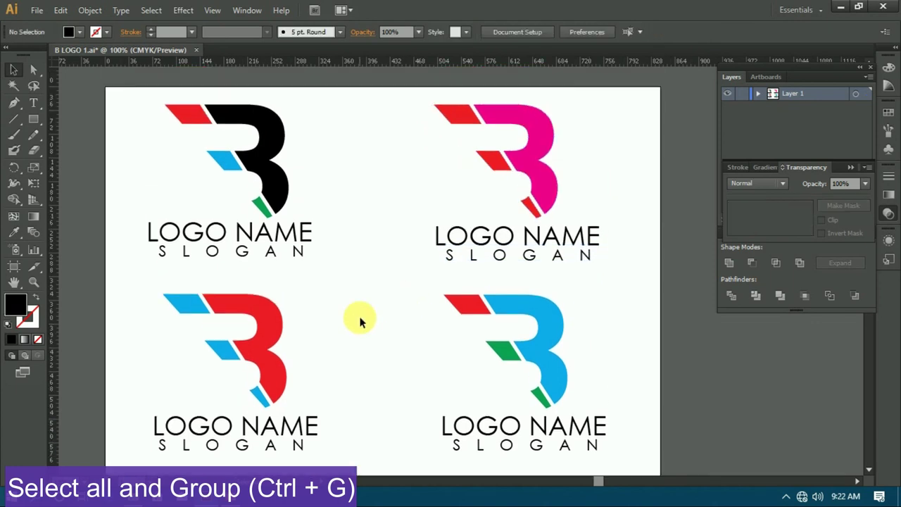